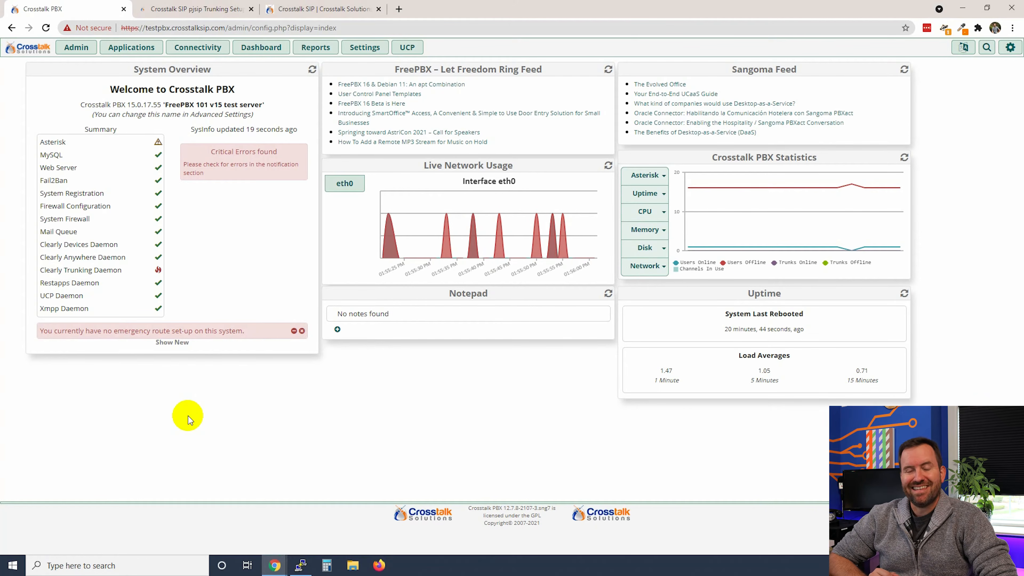
Review the Crosstalk SIP plans and pricing, highlighting the $50.00 professional setup price
click(320, 10)
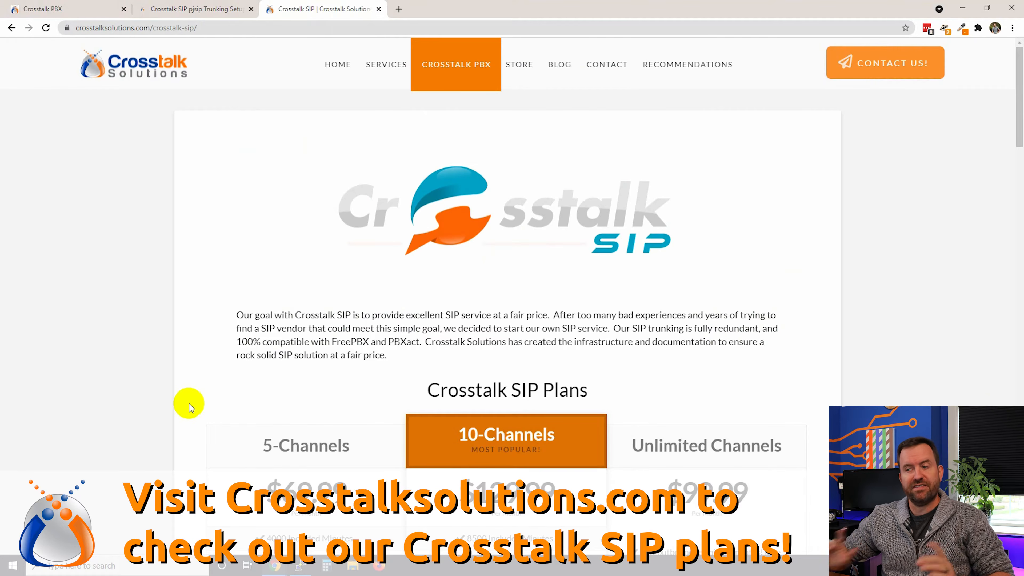
scroll(189, 403, down, 5)
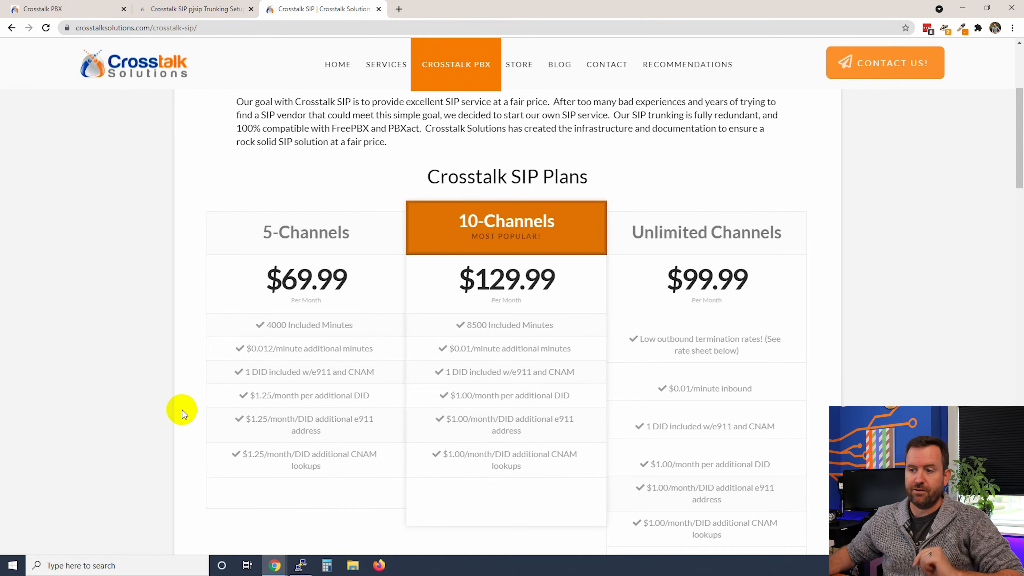
scroll(195, 297, down, 1)
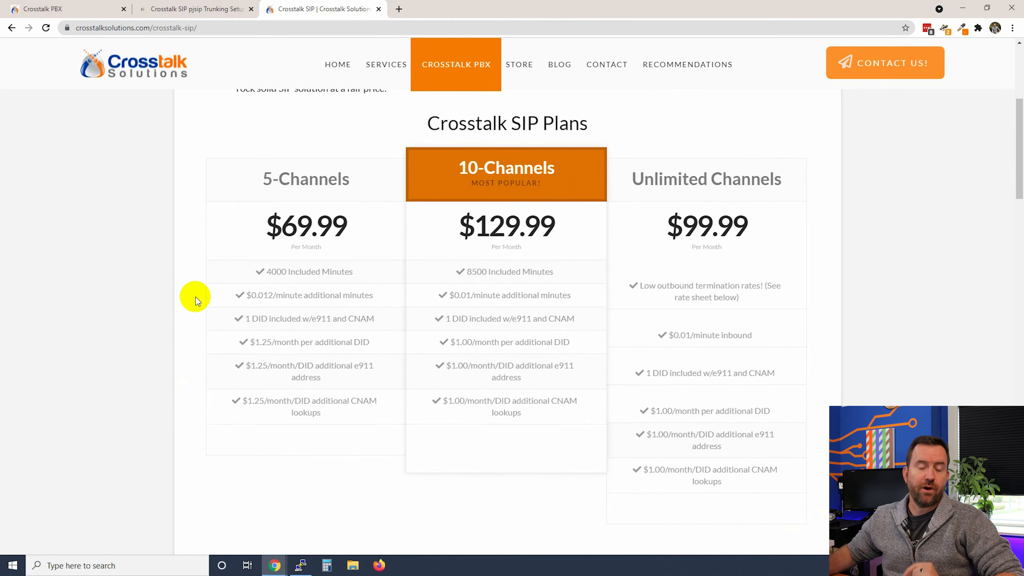
scroll(195, 297, down, 4)
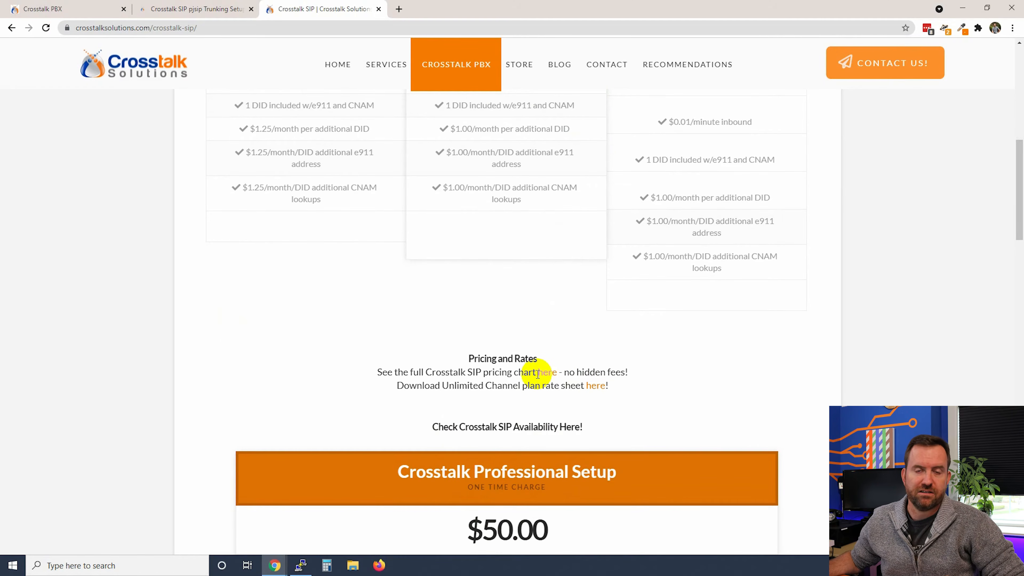
scroll(207, 374, down, 5)
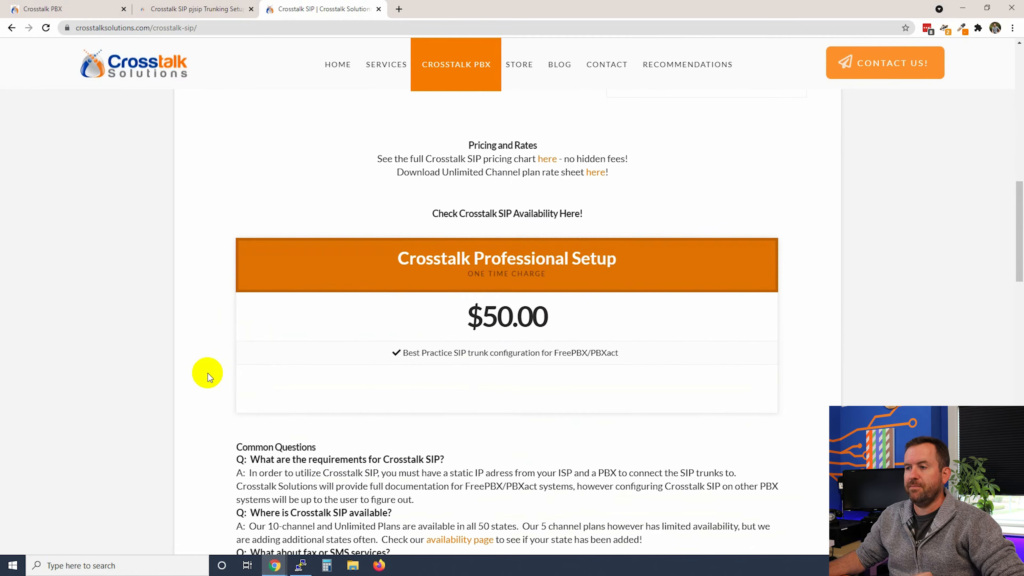
drag(457, 313, 633, 305)
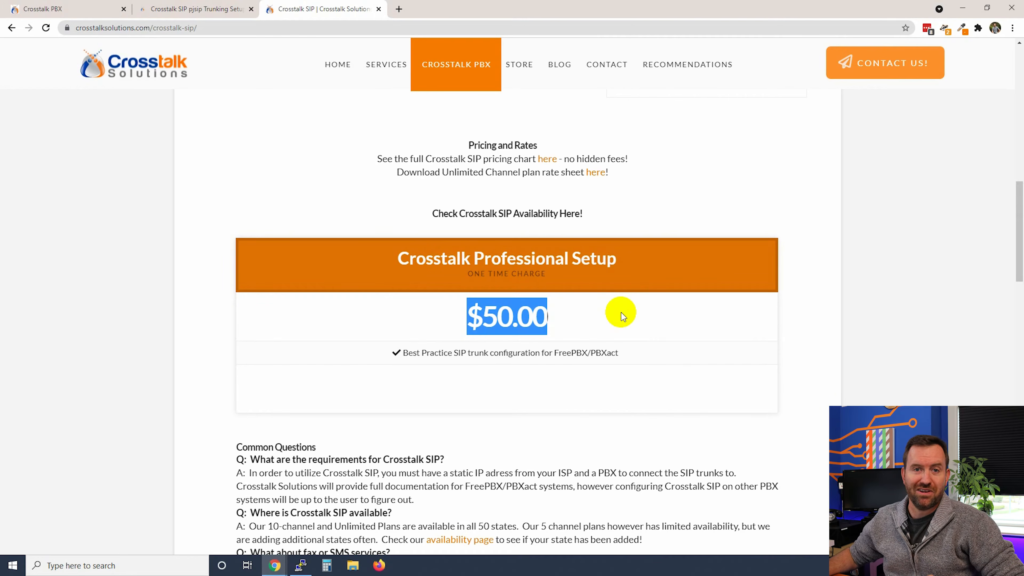
Read the SIP sign-up form, then move to the pjsip Trunking Setup for FreePBX article
scroll(184, 321, down, 10)
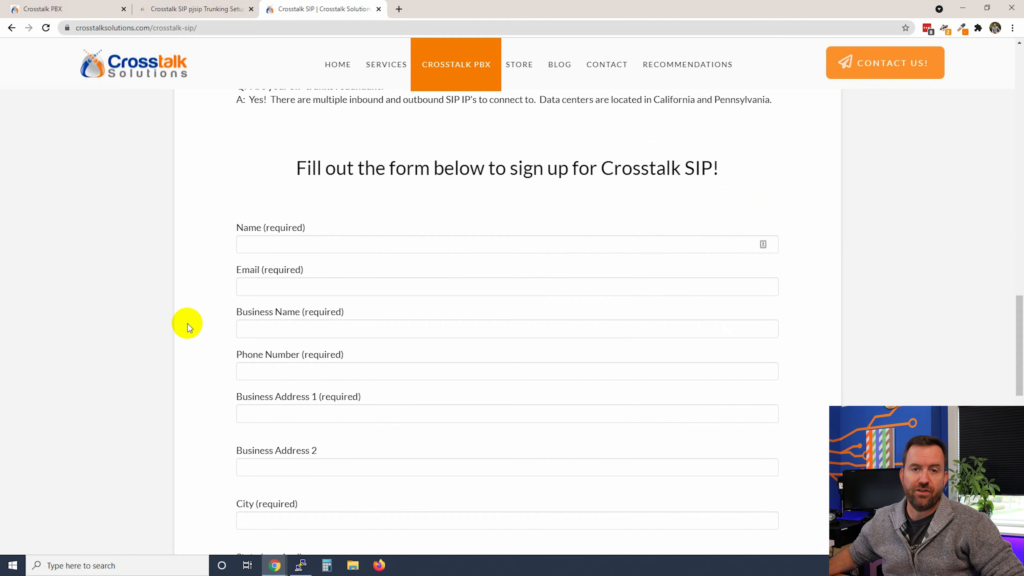
double_click(303, 171)
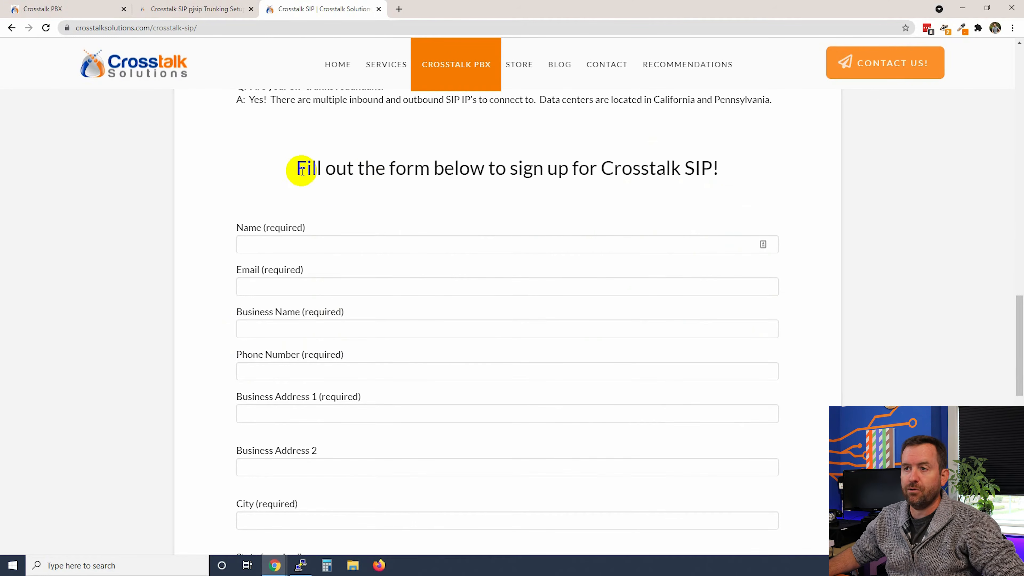
drag(286, 167, 811, 179)
scroll(201, 321, down, 1)
scroll(203, 335, down, 2)
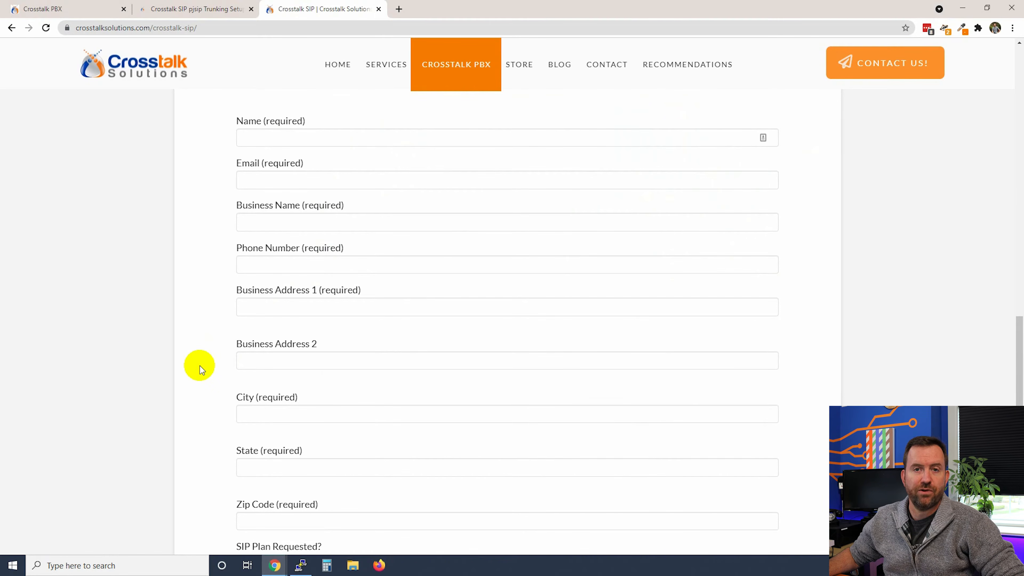
key(ctrl+shift+Tab)
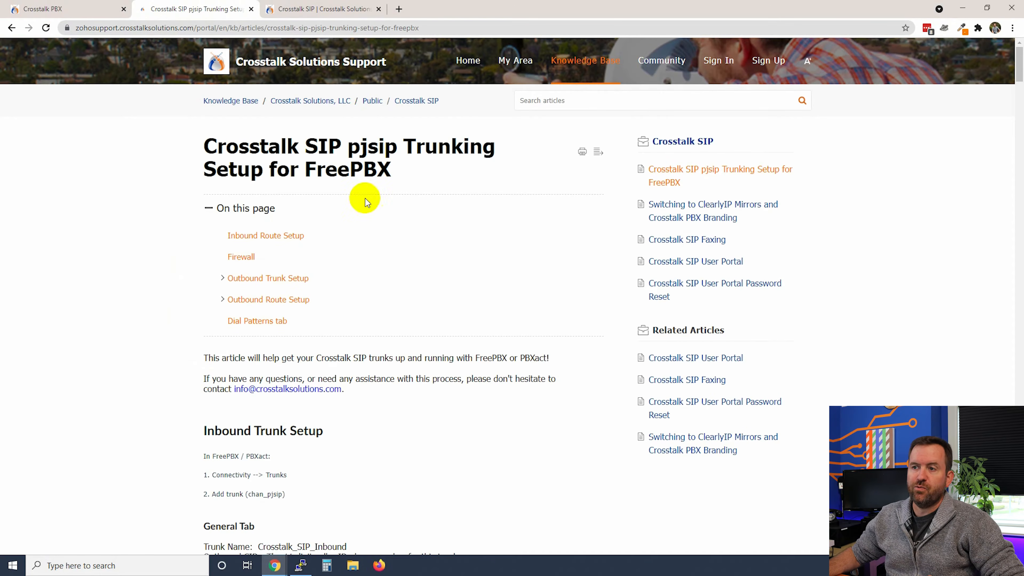
Read the article's Inbound Trunk Setup steps (Connectivity → Trunks, Add trunk), then return to the PBX dashboard
drag(205, 143, 407, 169)
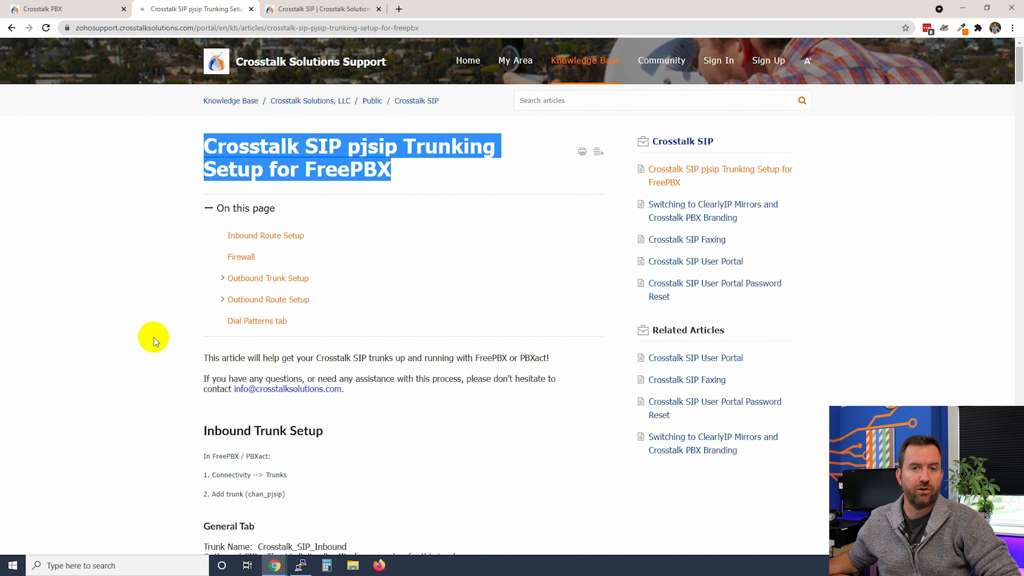
scroll(153, 338, down, 5)
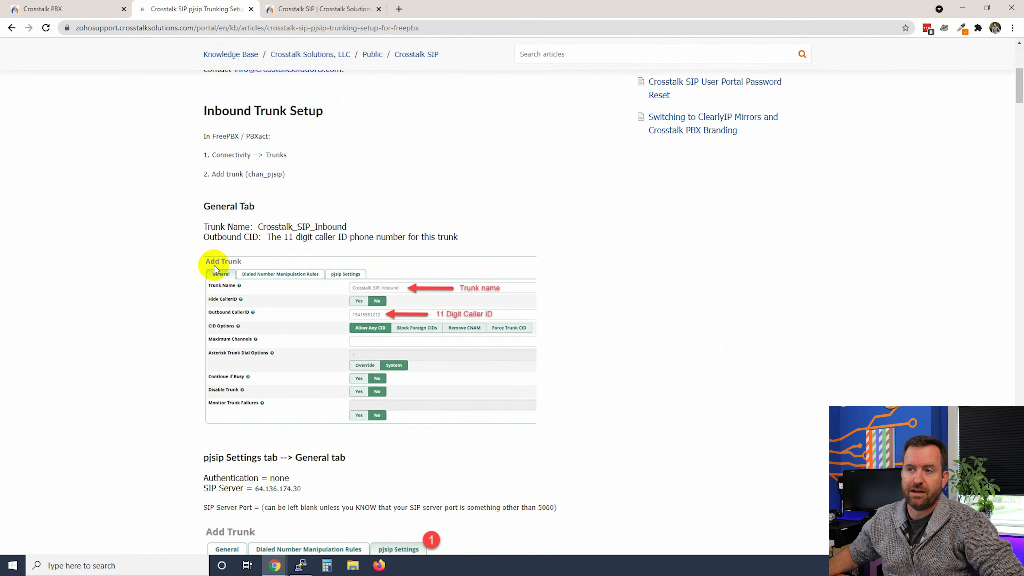
drag(204, 133, 286, 137)
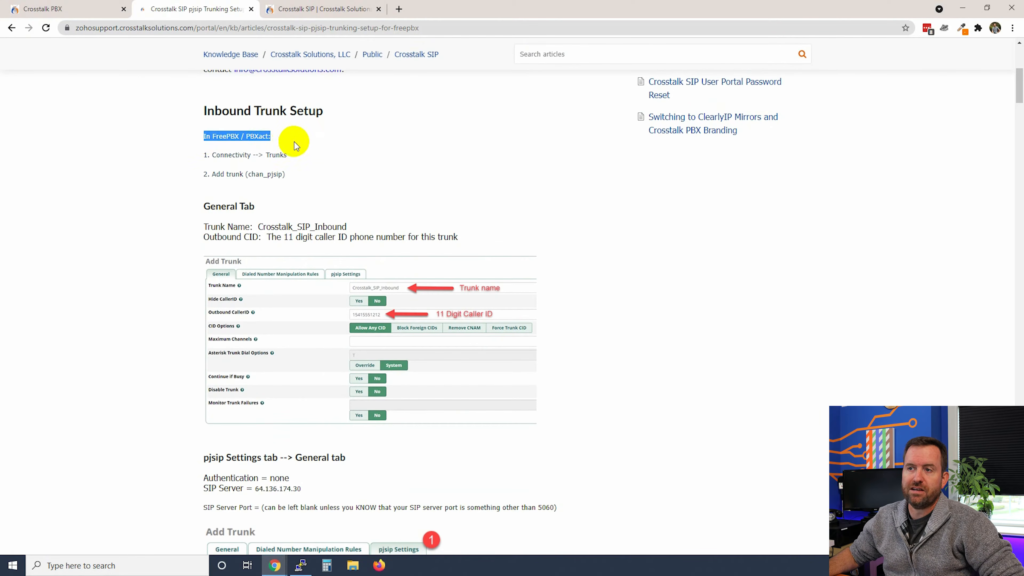
drag(211, 154, 340, 178)
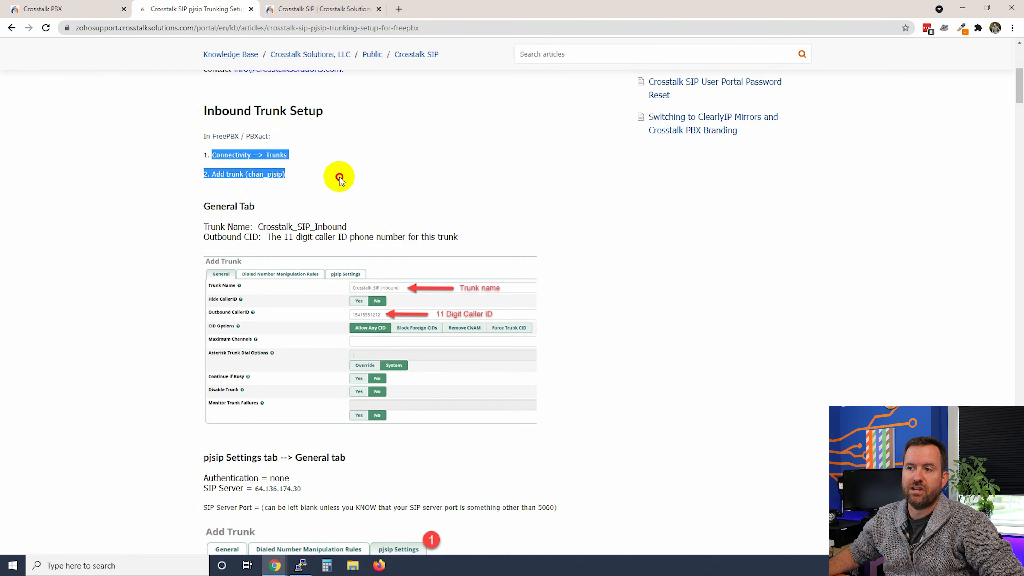
click(308, 181)
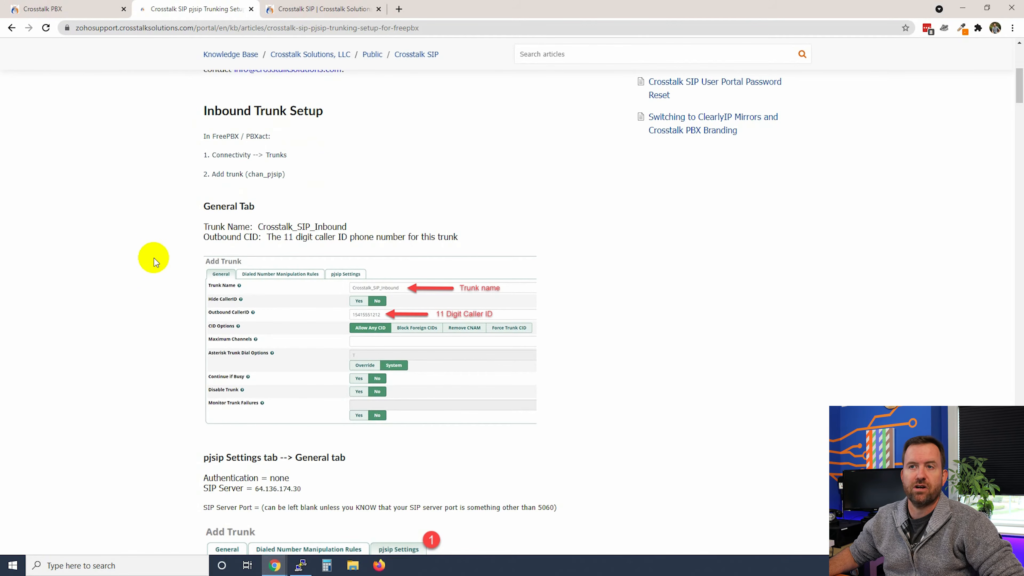
click(56, 9)
click(198, 47)
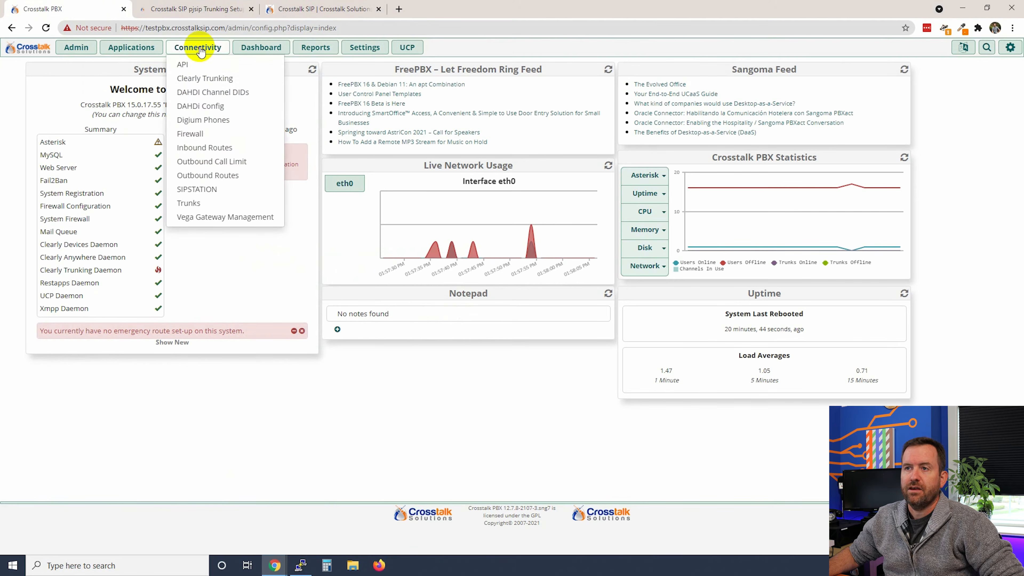
From Connectivity > Trunks, start a new SIP (chan_pjsip) trunk
click(189, 203)
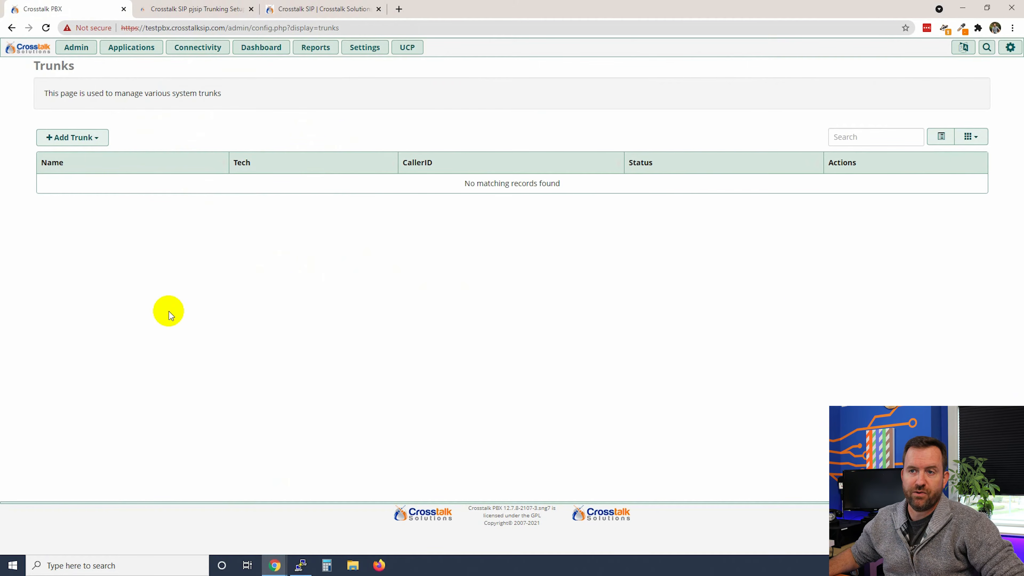
click(91, 138)
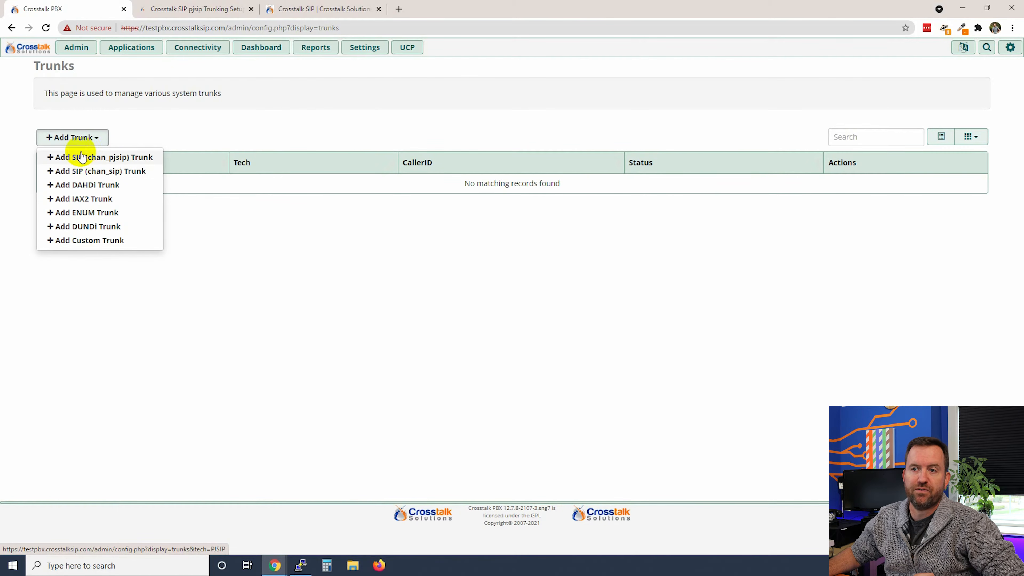
click(123, 159)
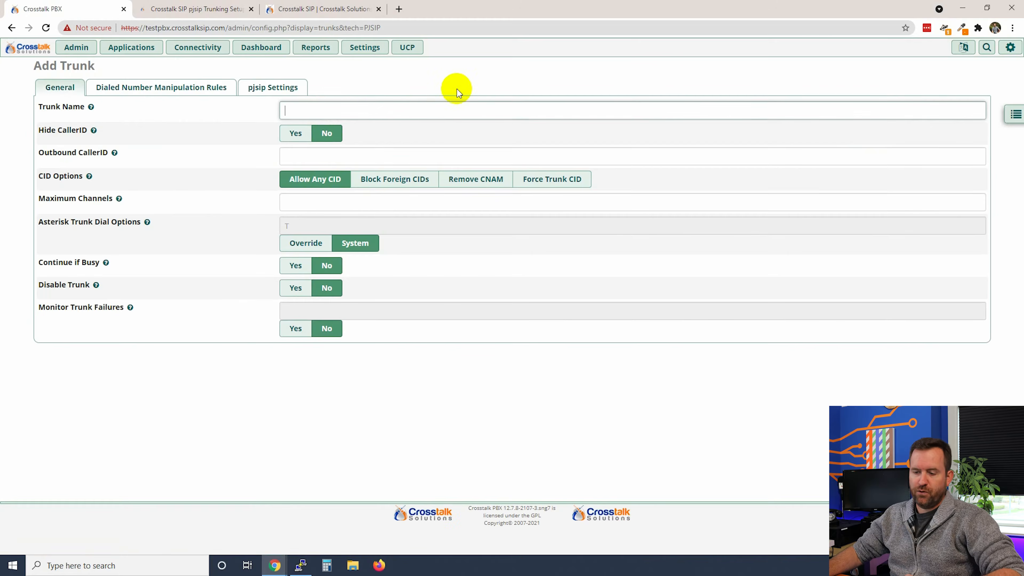
Name the trunk Crosstalk_SIP_Inbound and enter its 10-digit outbound caller ID number
text(Crosstalk)
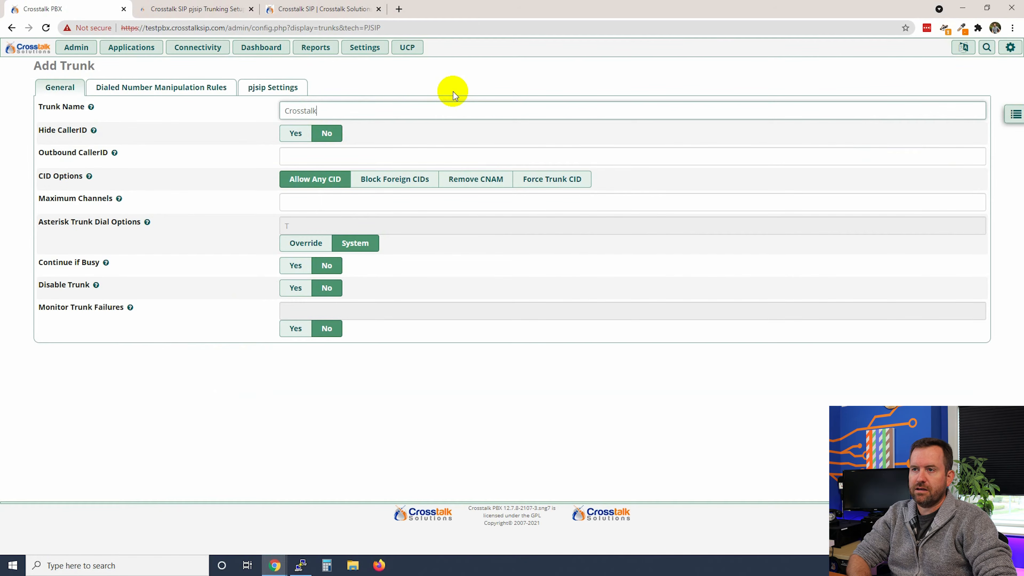
text(_SIP_Inbound)
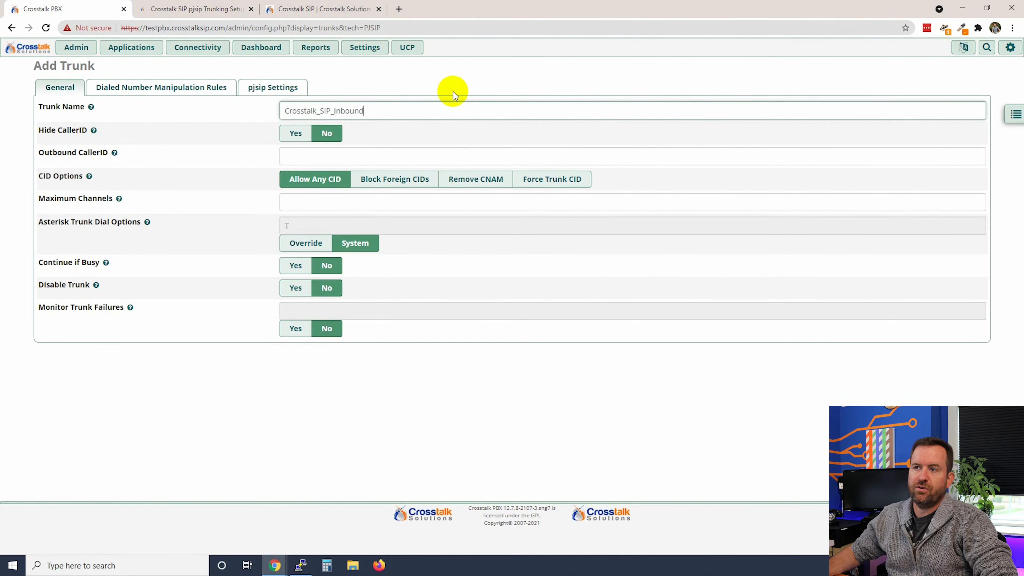
click(316, 111)
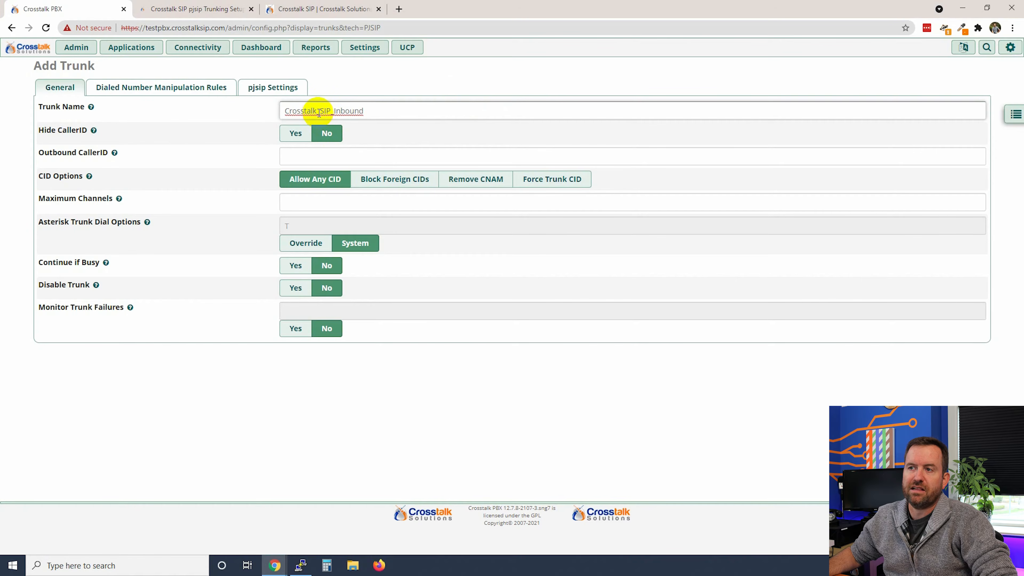
click(378, 109)
click(349, 156)
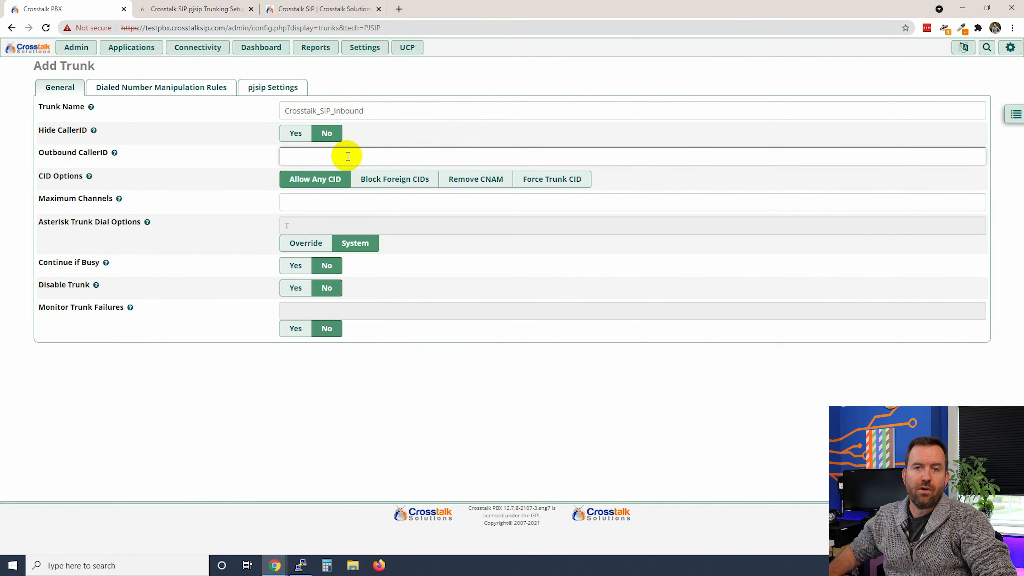
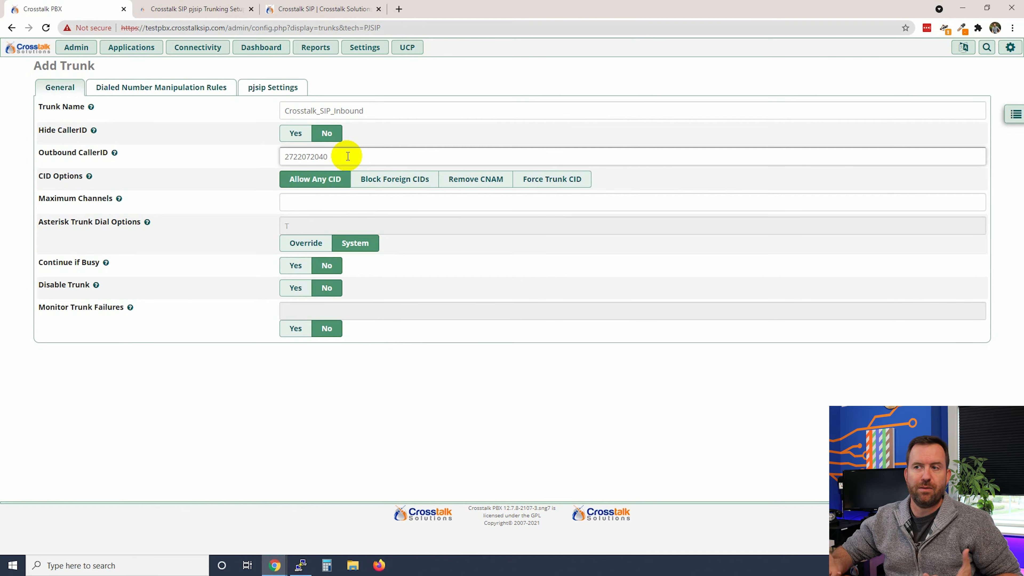
click(332, 380)
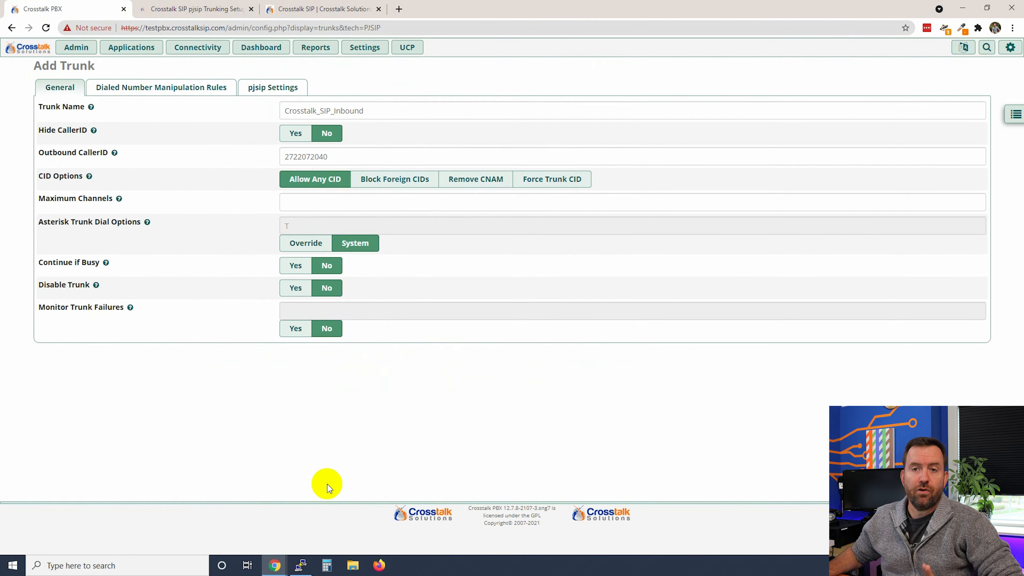
click(276, 89)
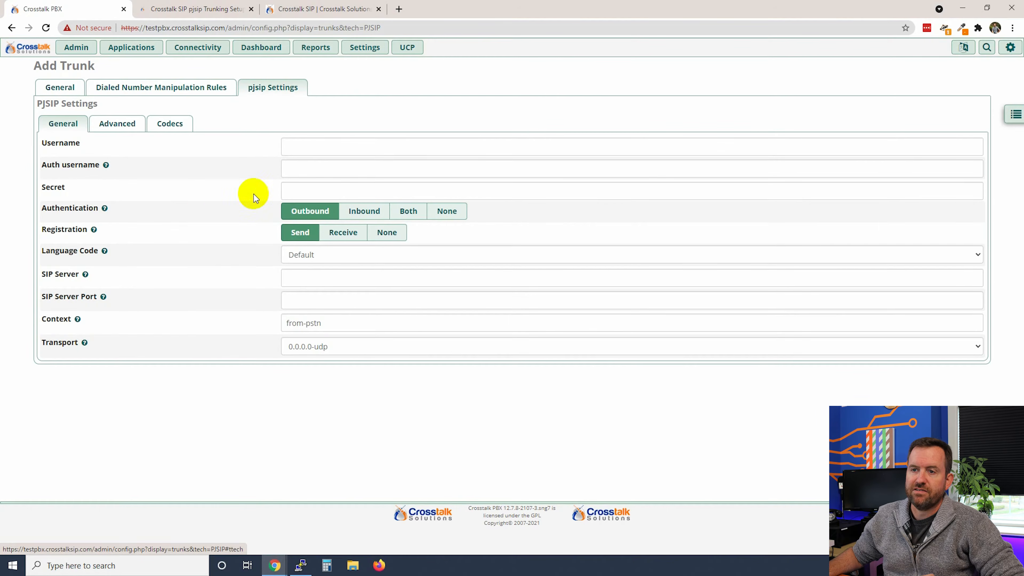
Set the trunk's pjsip Authentication to None
click(451, 212)
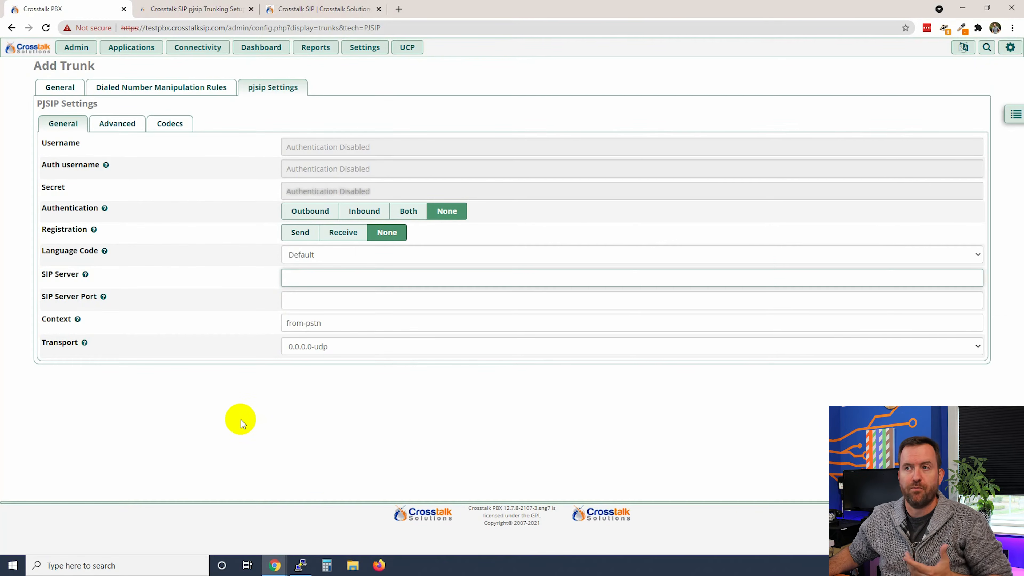
Copy 64.136.174.30 from the article into SIP Server, then select the article's Match (Permit) list
click(161, 8)
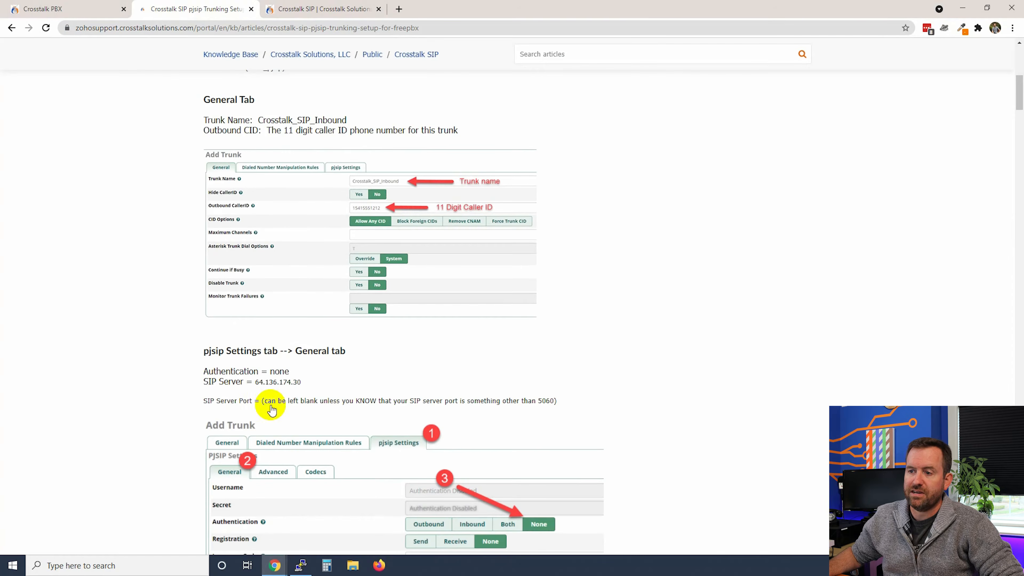
double_click(275, 382)
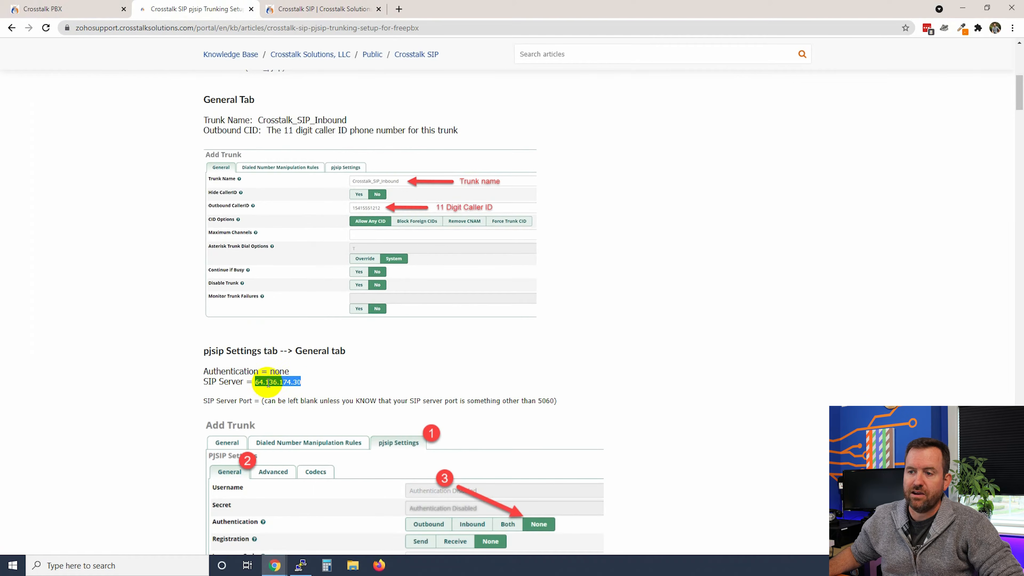
right_click(270, 388)
click(282, 392)
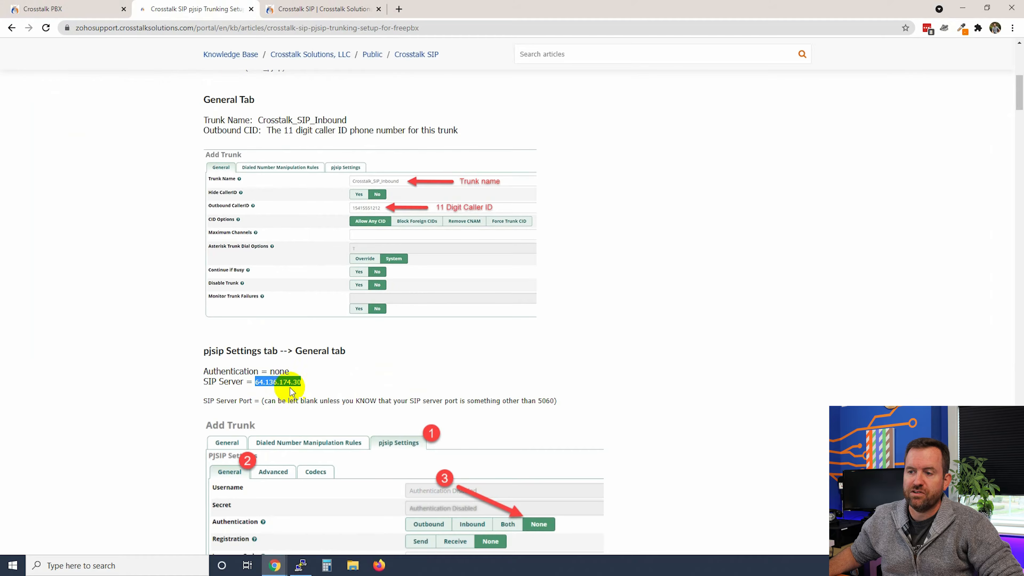
click(65, 9)
key(ctrl+v)
click(319, 423)
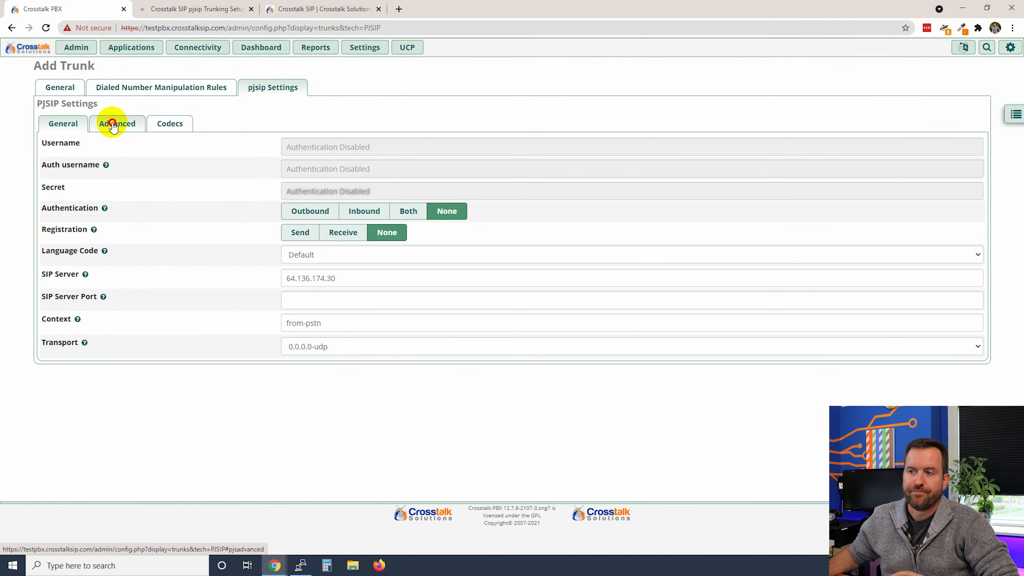
key(ctrl+Tab)
drag(524, 244, 270, 244)
Paste the article's five provider IP addresses into the trunk's Advanced Match (Permit) field
right_click(301, 243)
click(317, 252)
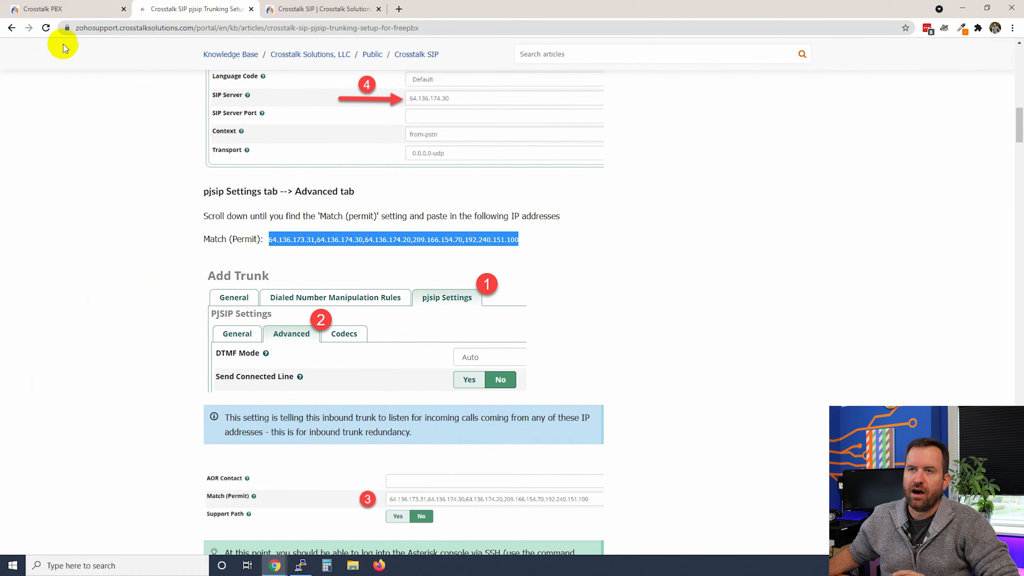
click(58, 8)
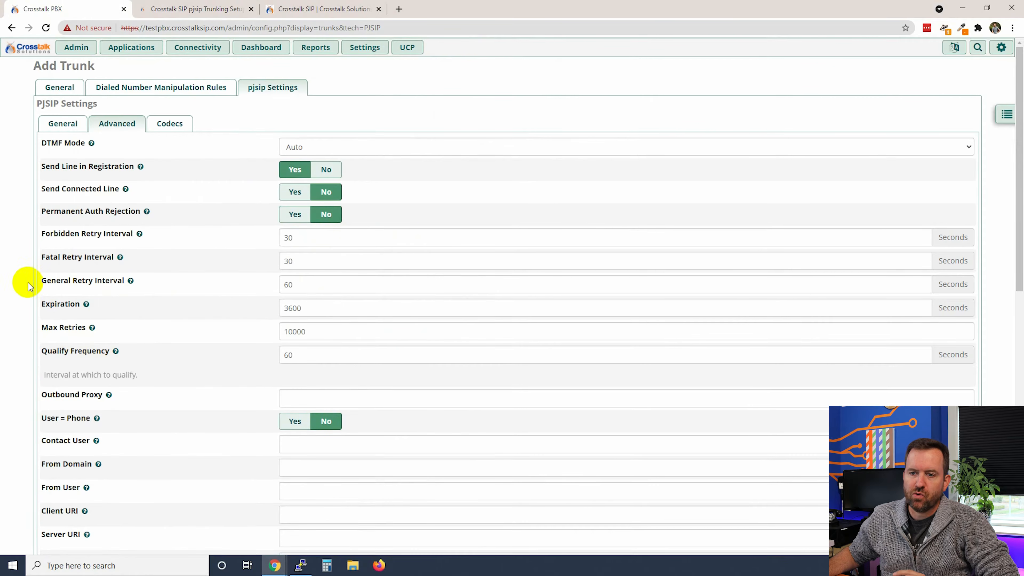
scroll(29, 285, down, 7)
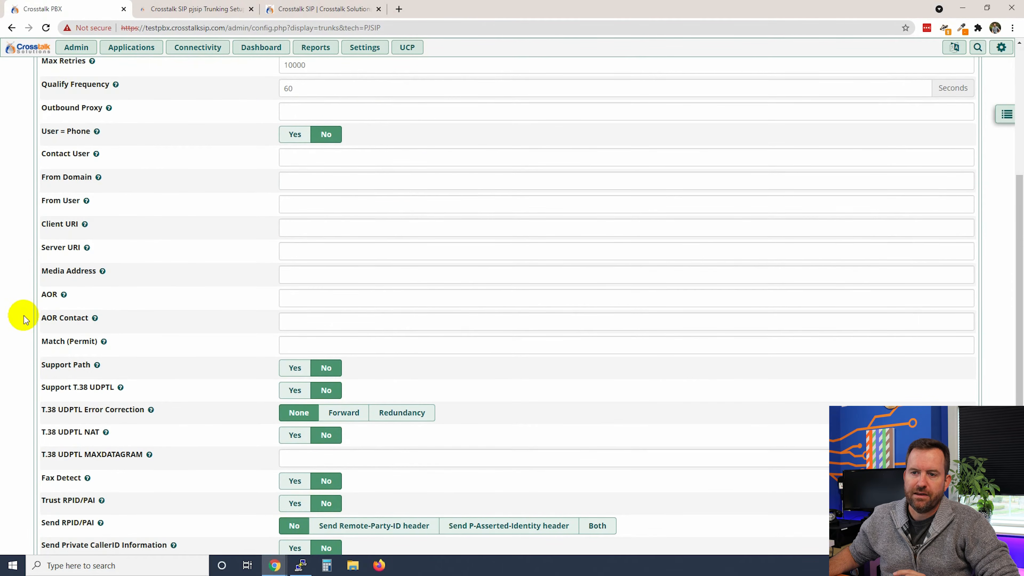
click(327, 345)
key(ctrl+v)
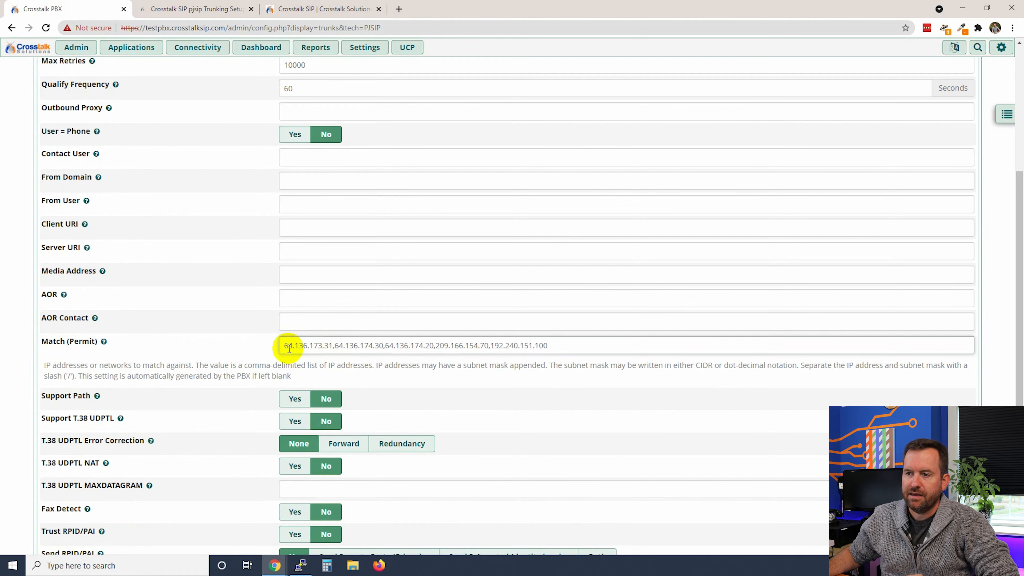
drag(281, 344, 590, 338)
click(577, 347)
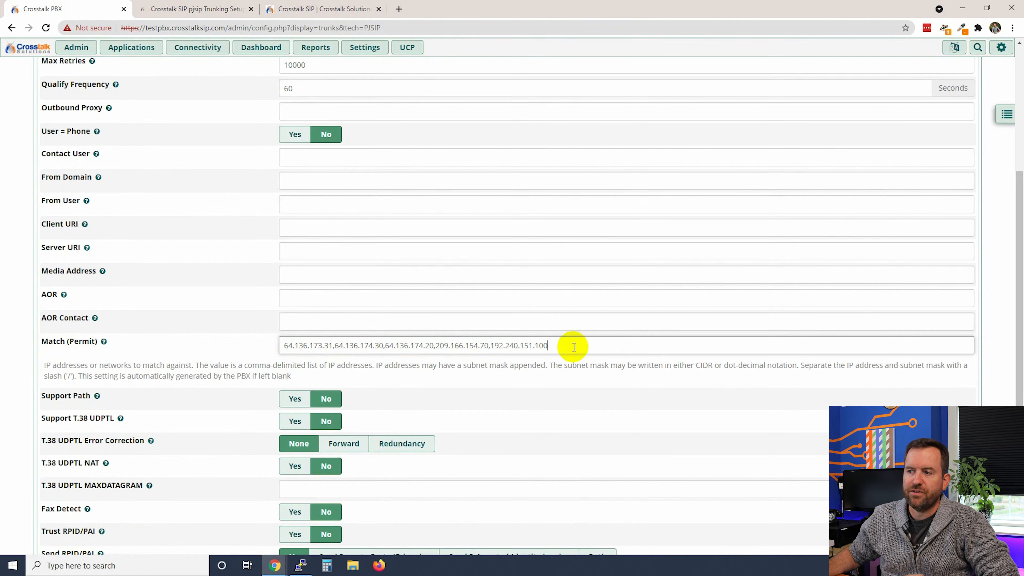
click(12, 339)
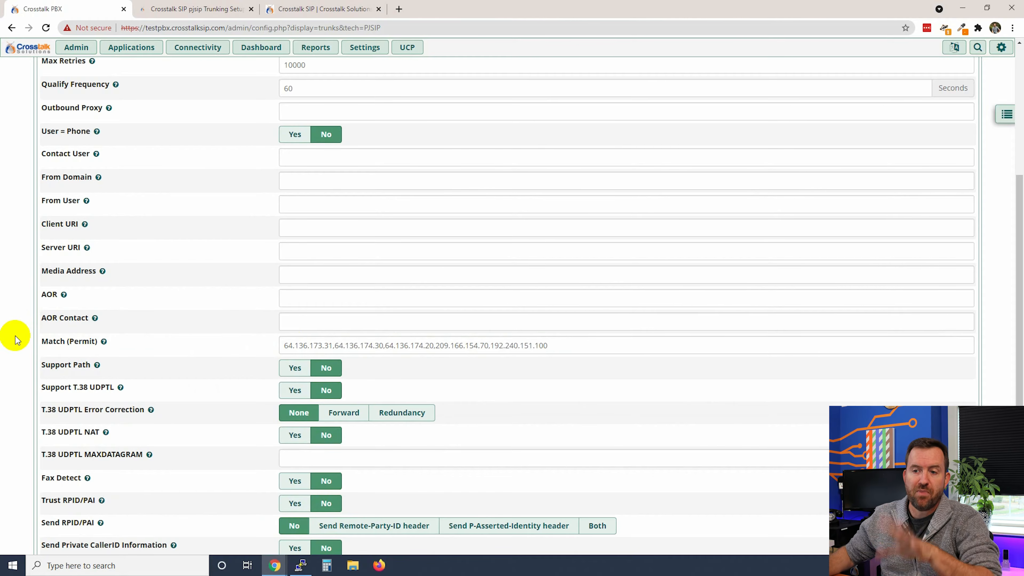
drag(549, 347, 223, 384)
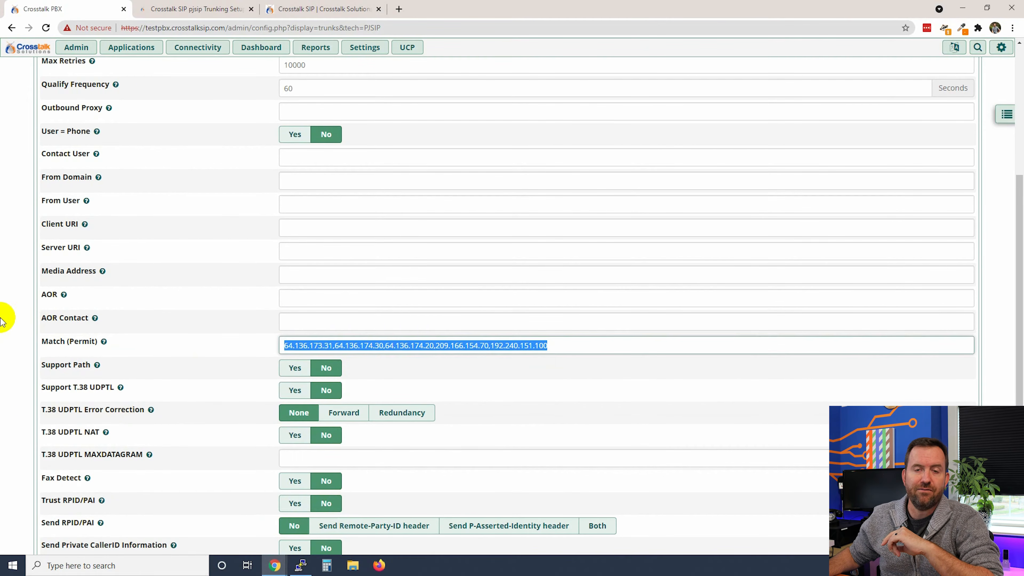
scroll(12, 311, up, 5)
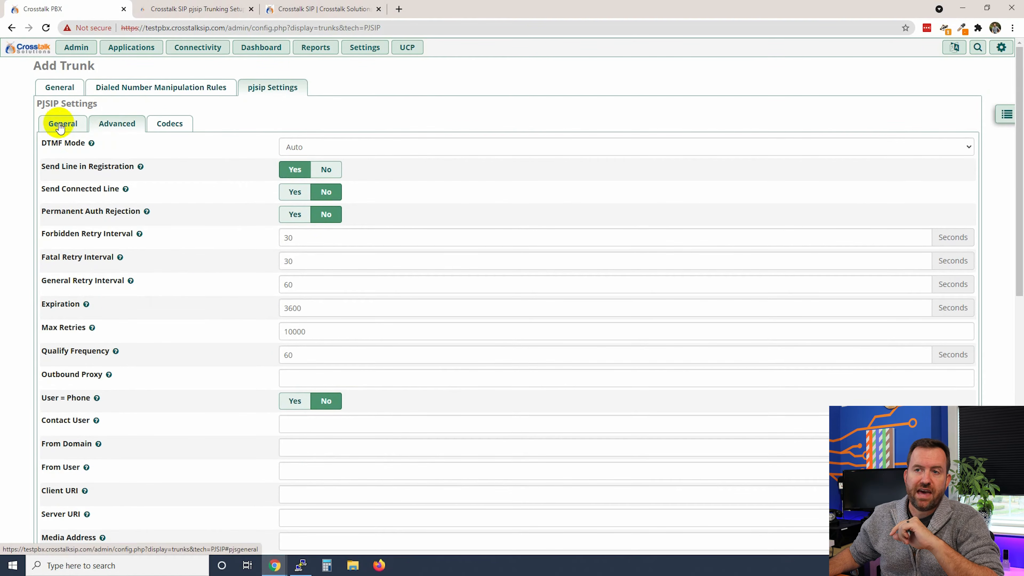
Review the General pjsip settings, submit the Crosstalk_SIP_Inbound trunk, and apply the config
click(50, 128)
click(311, 299)
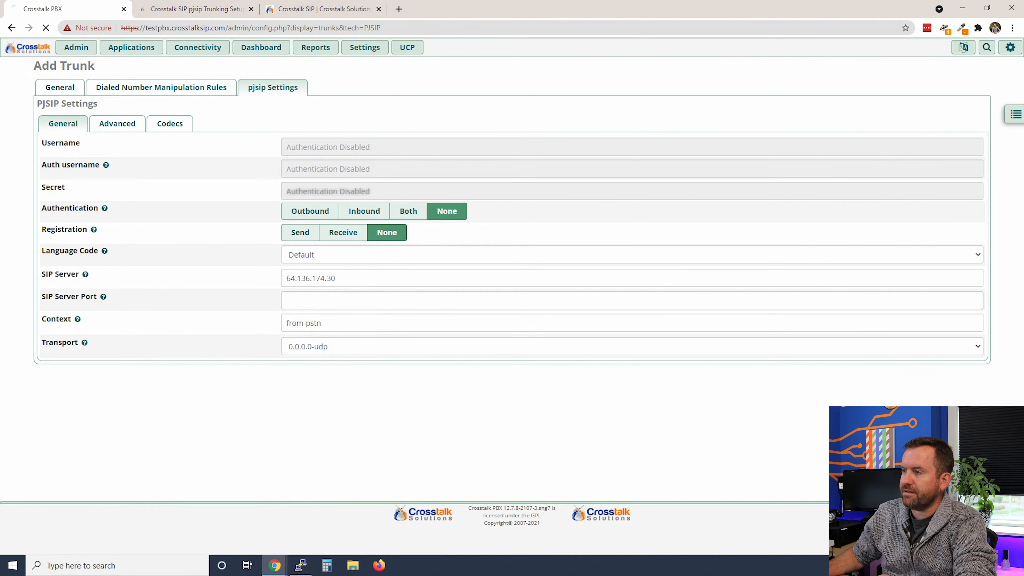
click(822, 472)
click(912, 49)
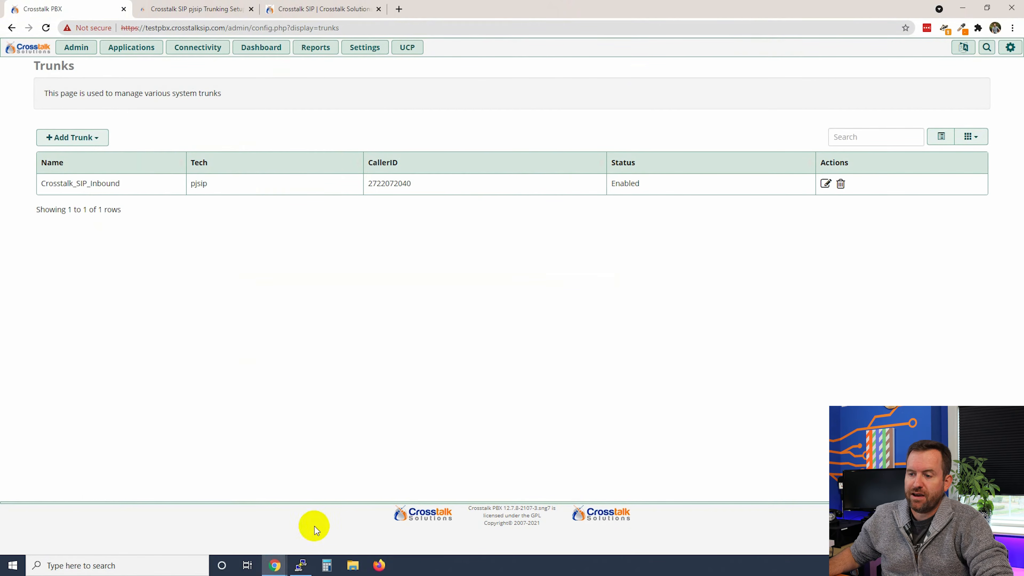
In PuTTY, run asterisk -rvvv and pjsip show endpoints to confirm Crosstalk_SIP_Inbound reads Avail
mouse_move(301, 568)
click(300, 519)
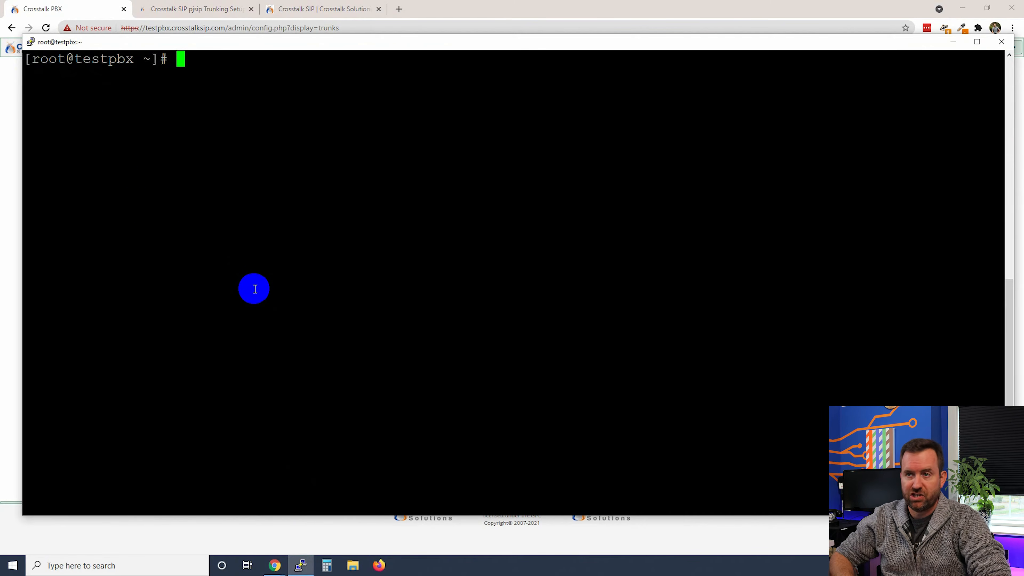
text(asterisk)
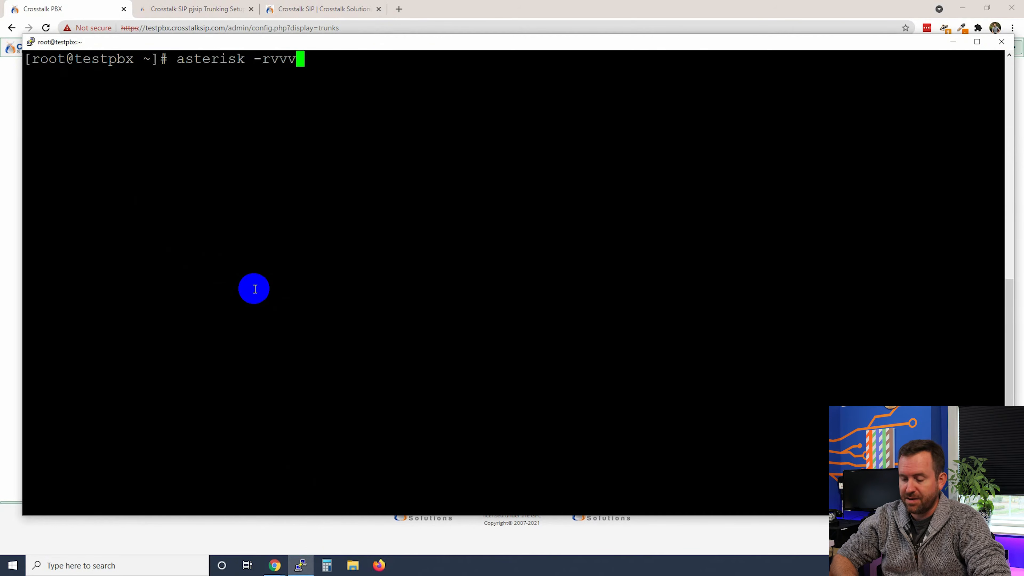
text( -rvvv)
key(Return)
key(Return)
key(Return)
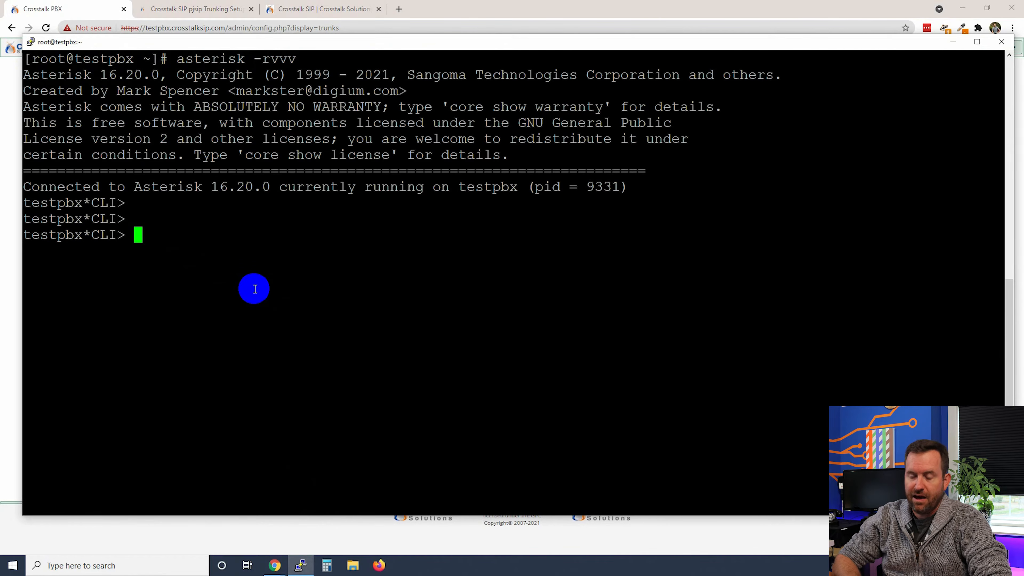
text(pjsip show endpoints)
key(Return)
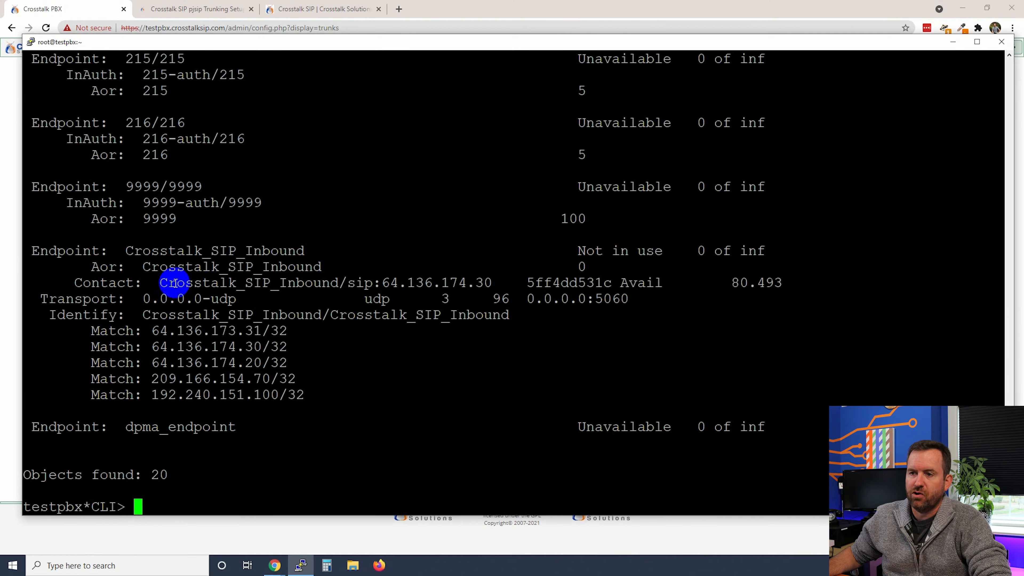
drag(152, 282, 338, 282)
drag(614, 283, 667, 284)
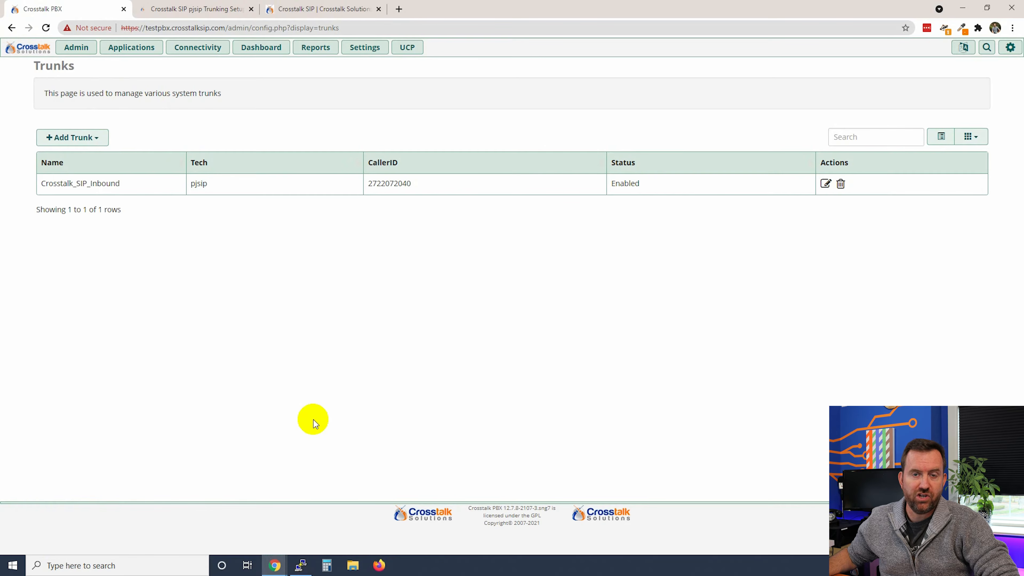
In Reports > Asterisk Info Peers, confirm the Crosstalk_SIP_Inbound contact shows Avail
click(314, 47)
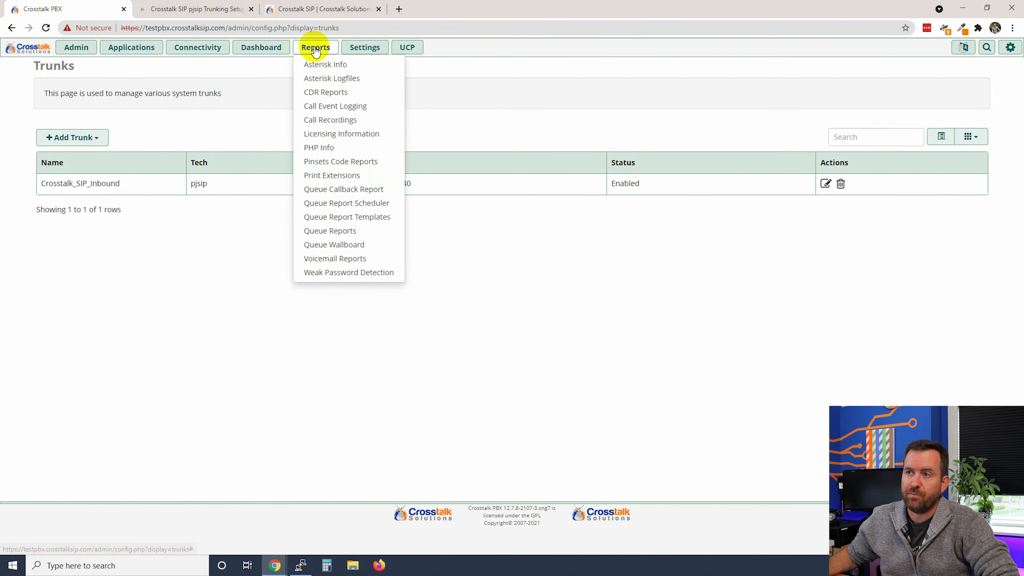
click(324, 67)
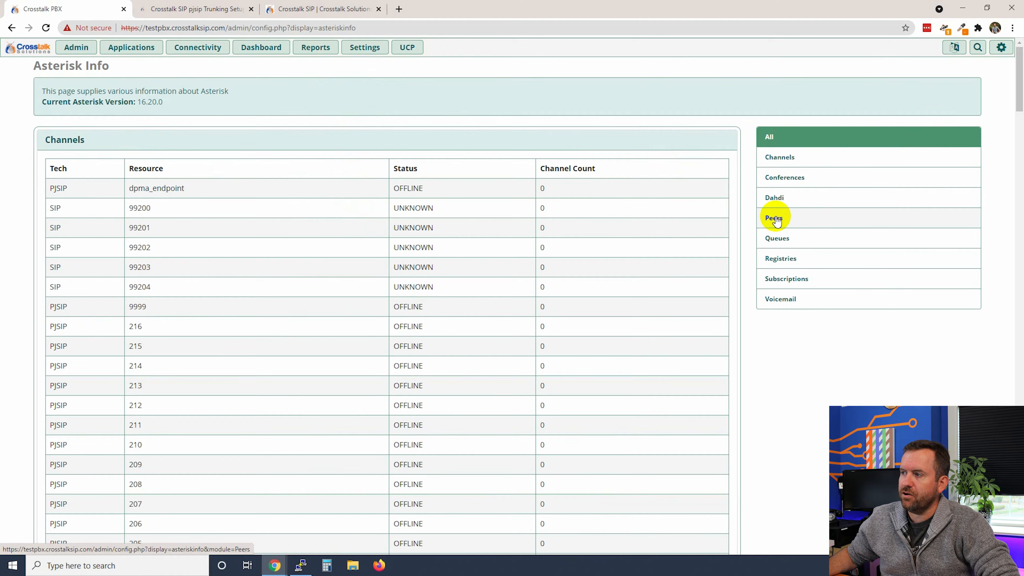
click(776, 220)
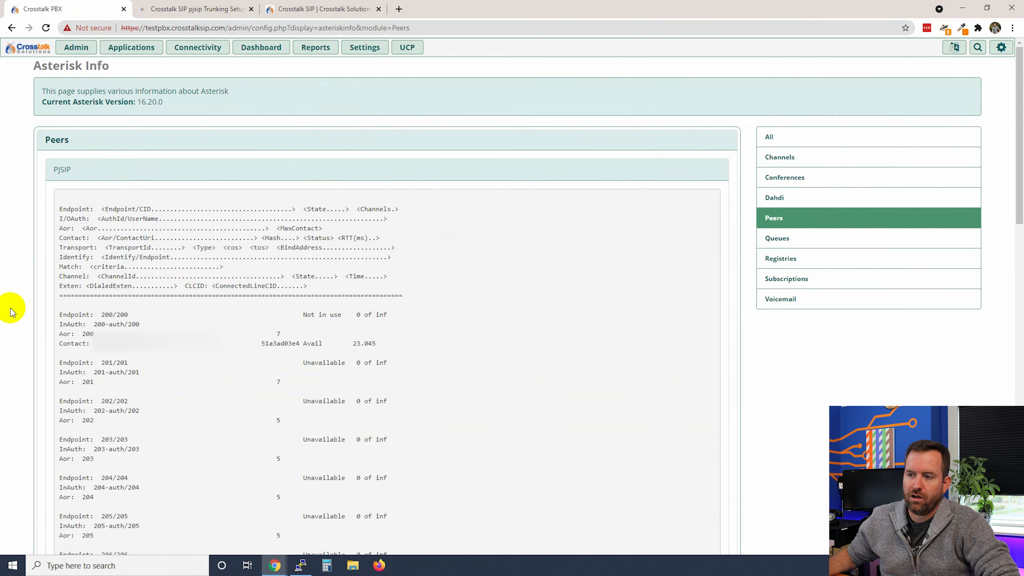
scroll(12, 312, down, 15)
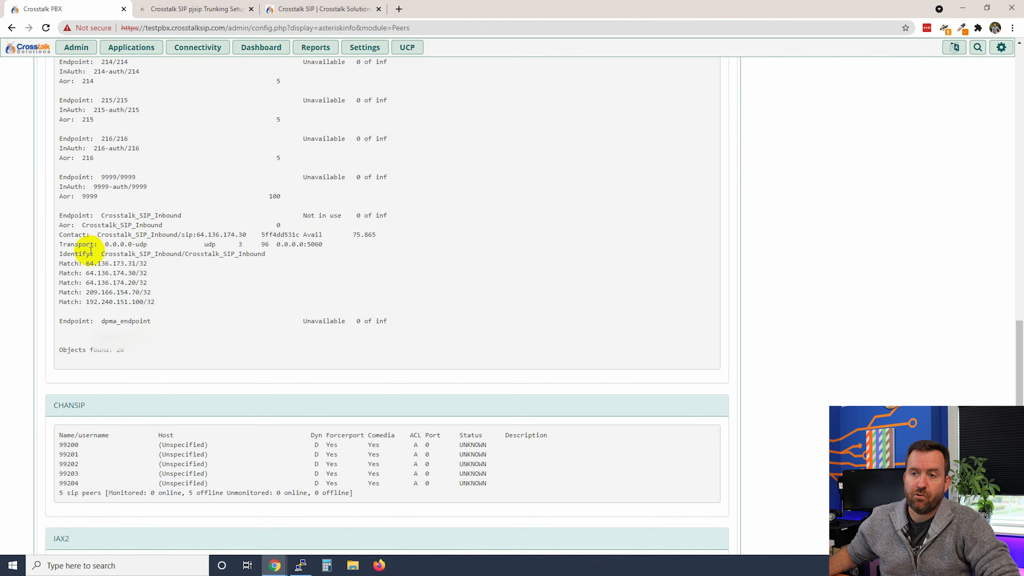
drag(97, 236, 178, 235)
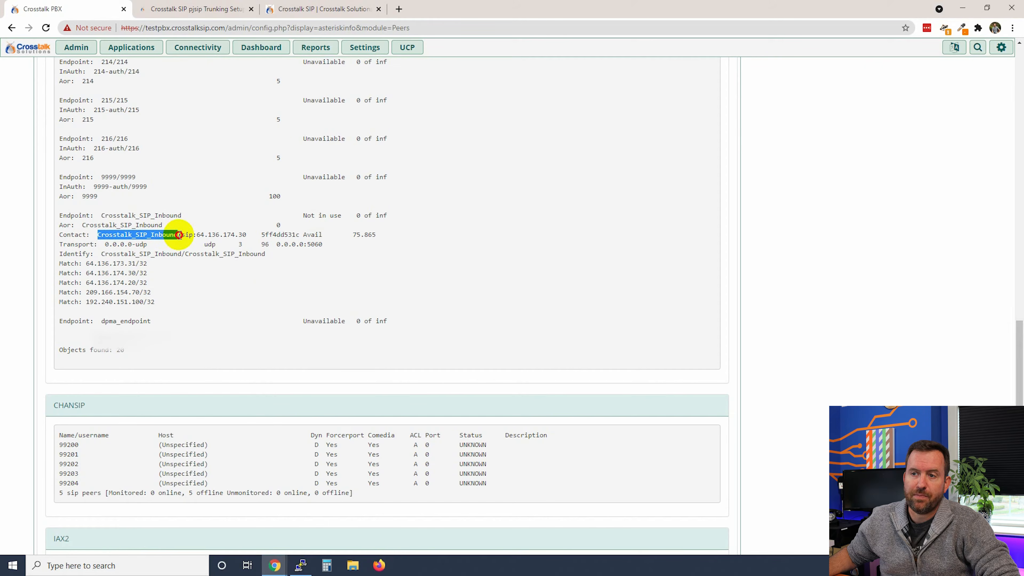
drag(300, 235, 333, 235)
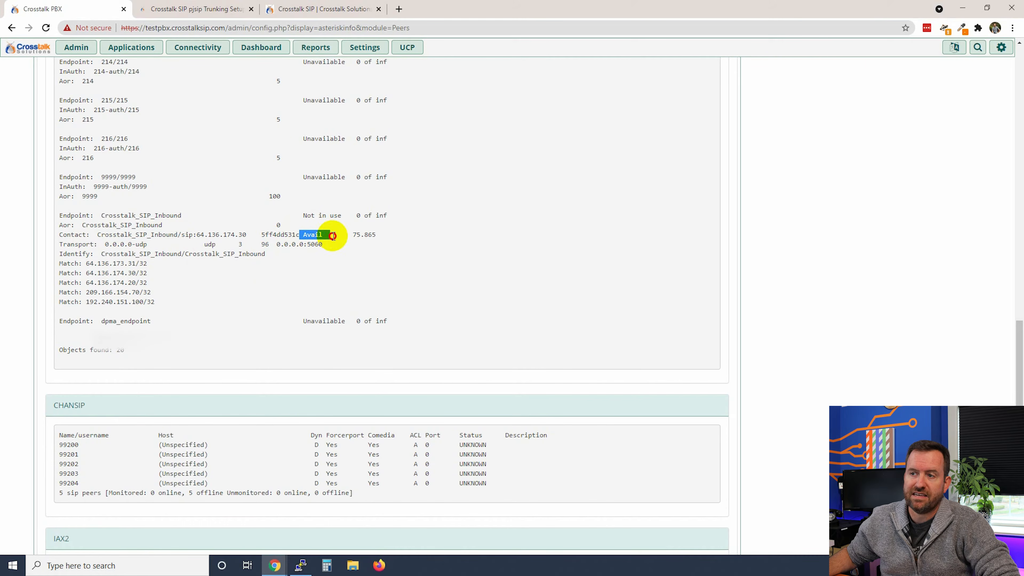
key(ctrl+Tab)
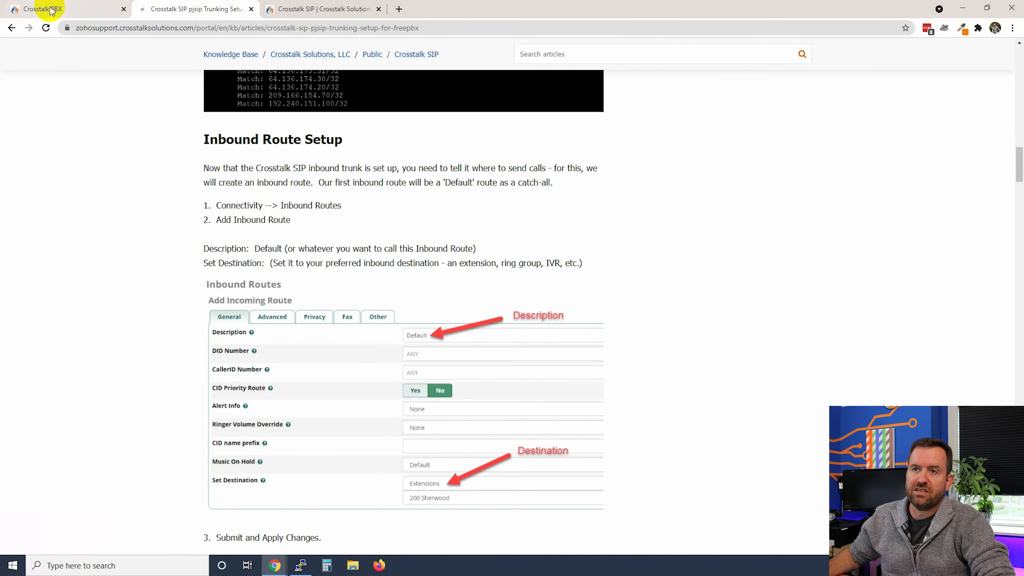
Go to Connectivity > Inbound Routes in the Crosstalk PBX admin and add a new inbound route
click(52, 9)
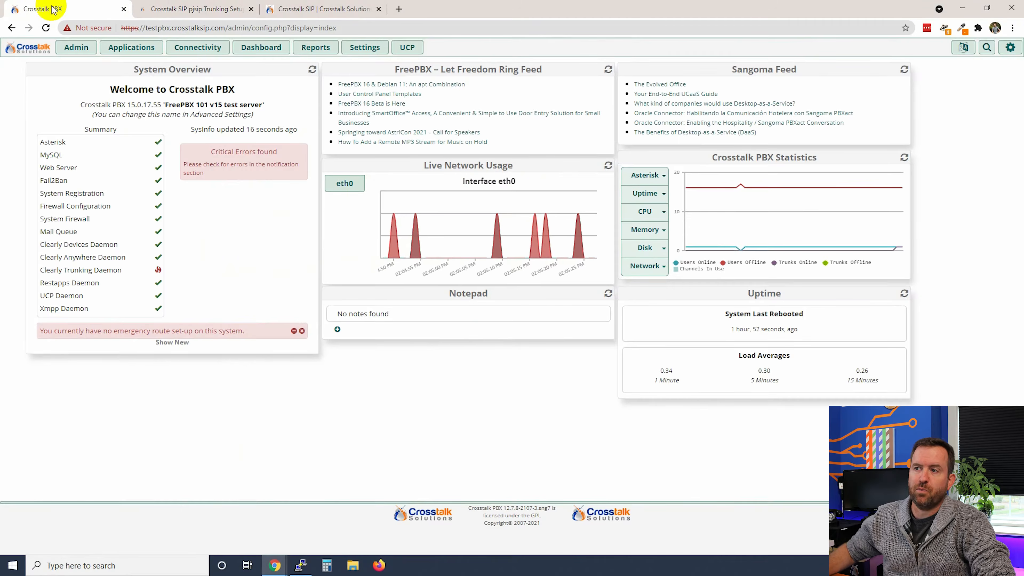
click(201, 49)
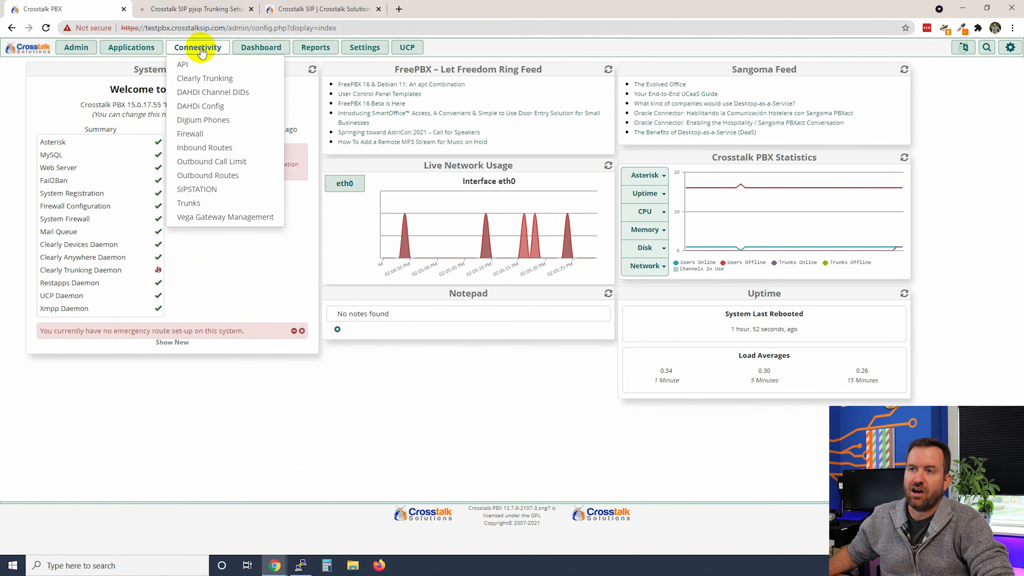
click(208, 152)
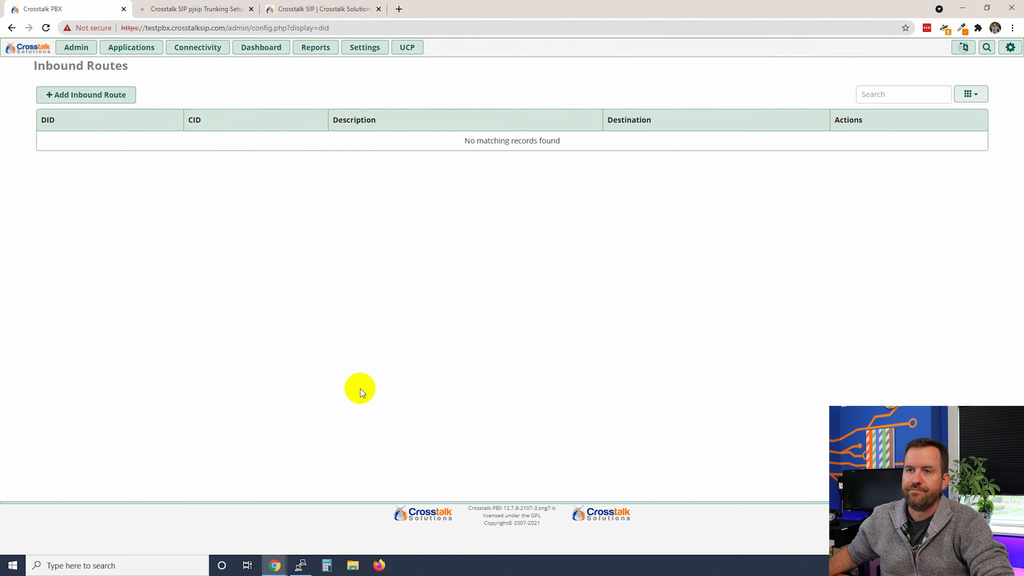
click(74, 94)
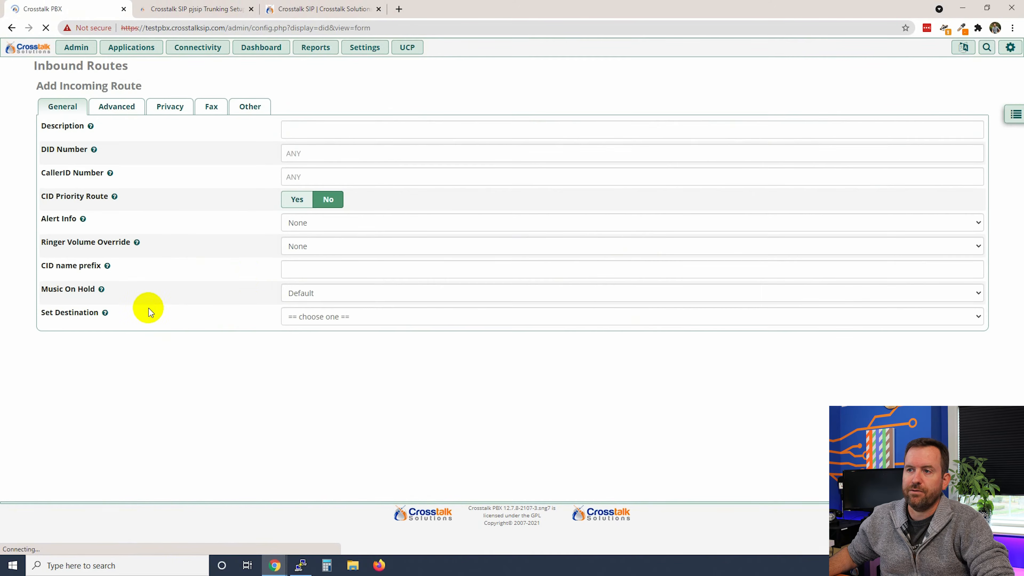
Describe the route as Default, keep DID and CallerID as ANY, send calls to extension 200, and submit
click(339, 130)
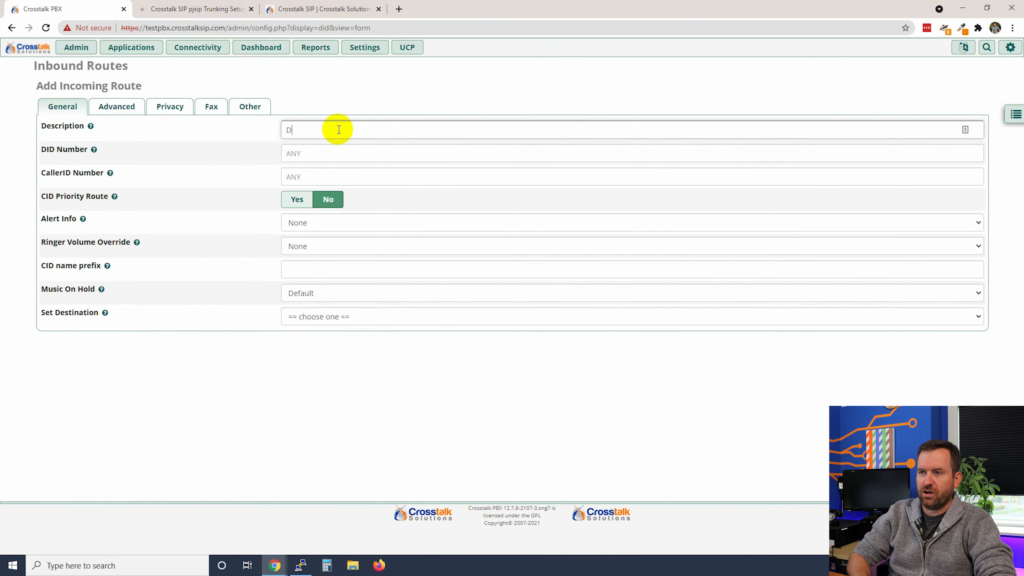
click(354, 156)
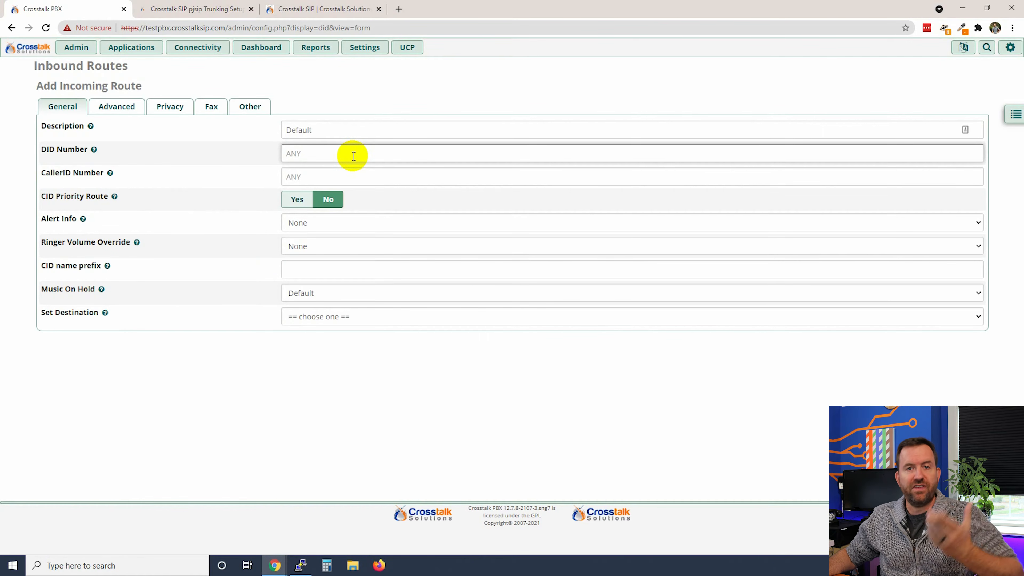
click(366, 180)
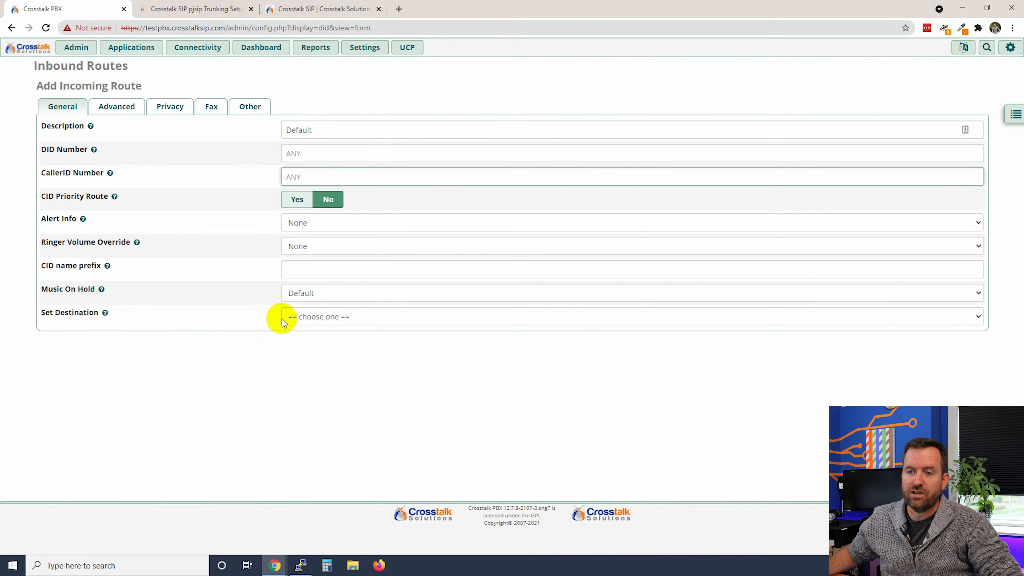
click(334, 320)
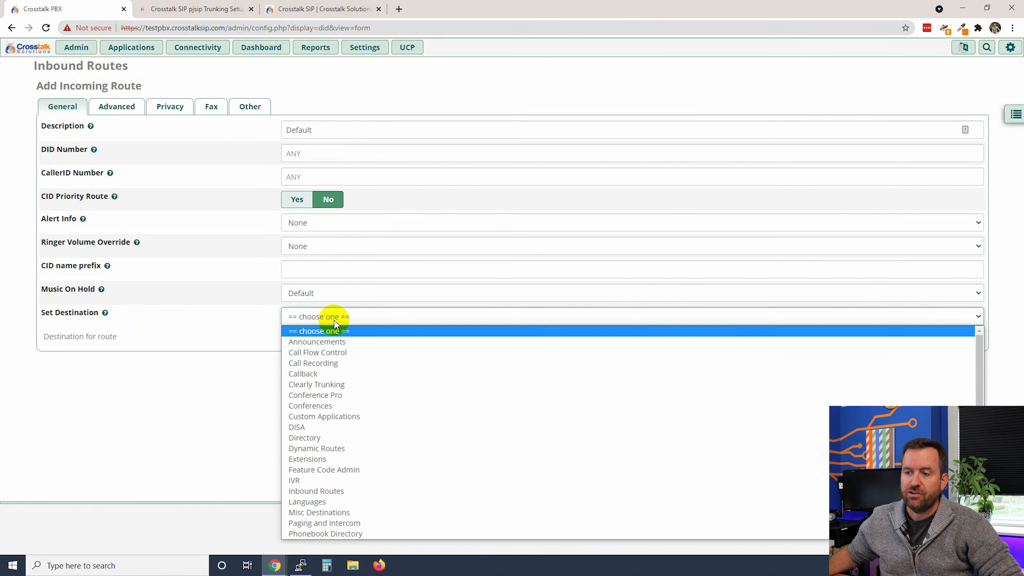
click(315, 459)
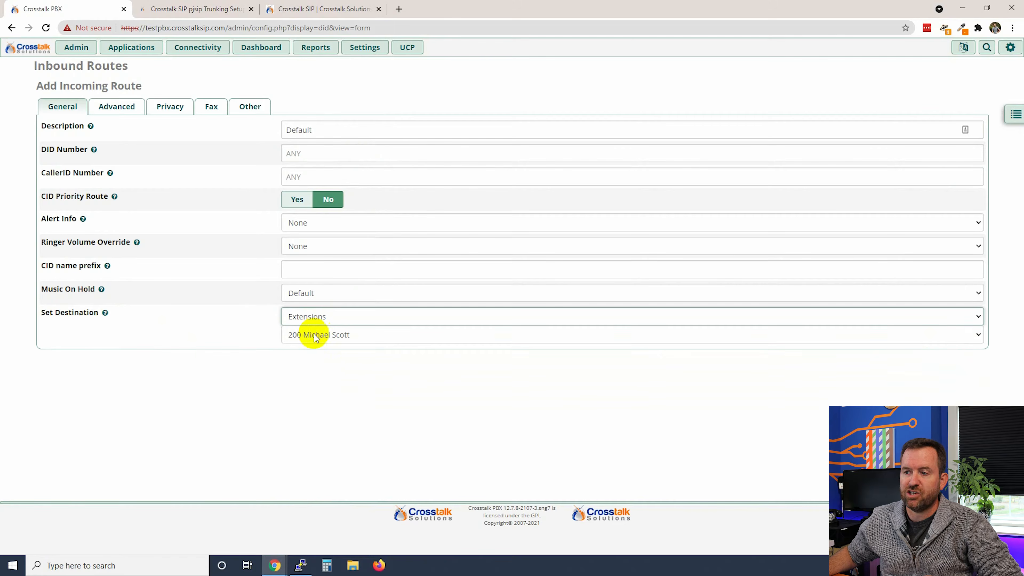
drag(842, 480, 750, 461)
click(663, 416)
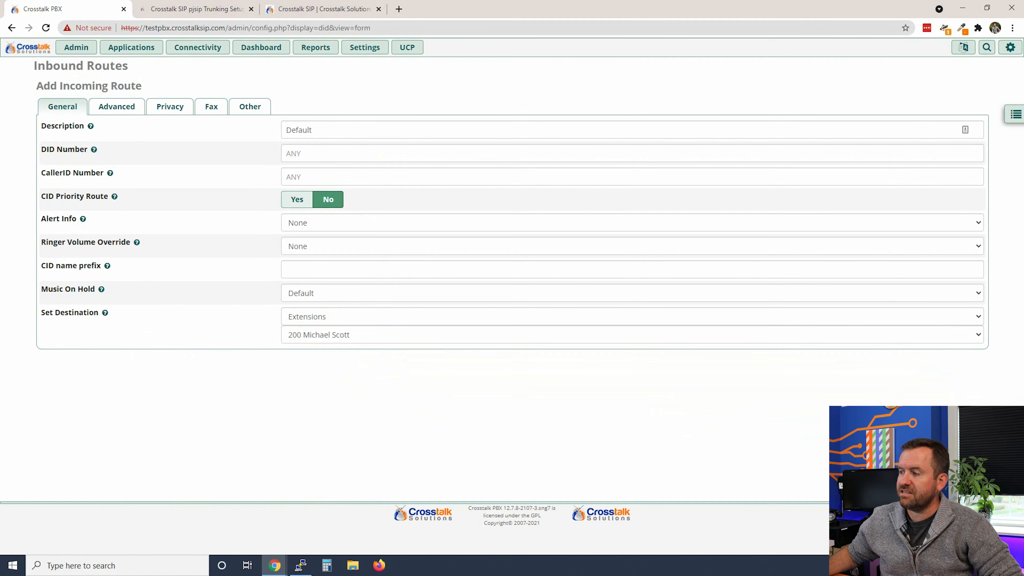
click(958, 490)
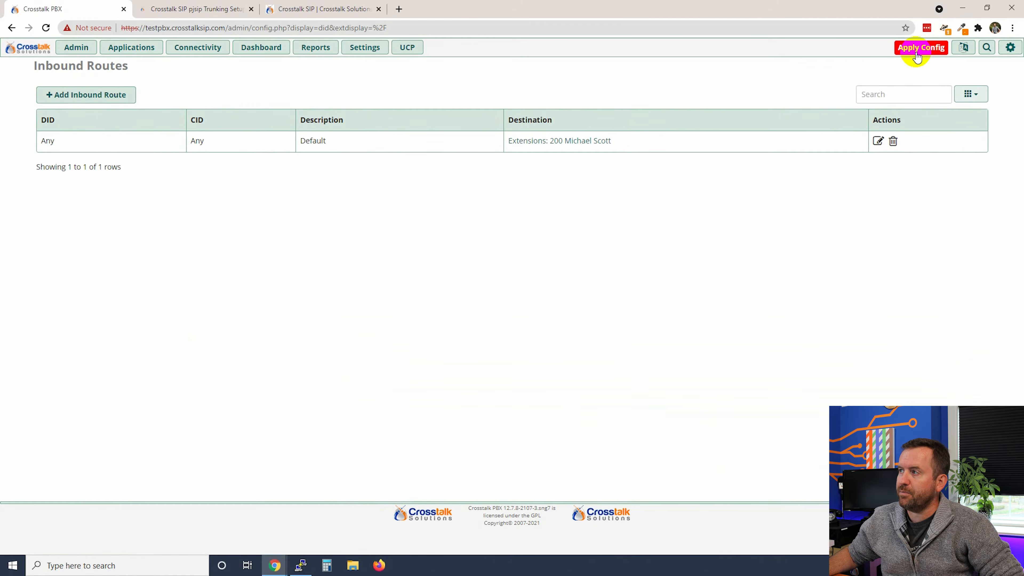
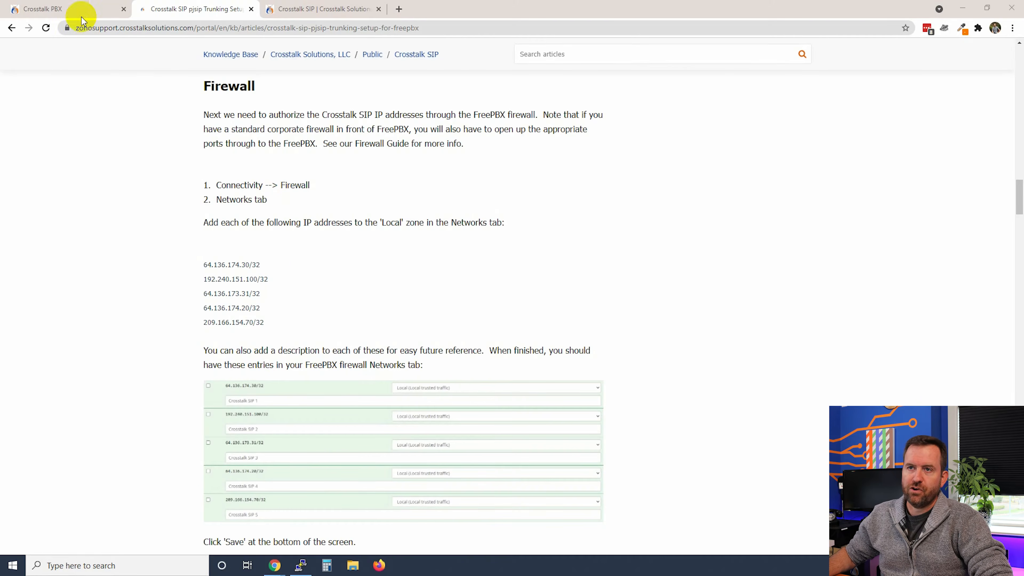
Open the Networks tab of the Connectivity > Firewall module in Crosstalk PBX
click(80, 9)
click(202, 47)
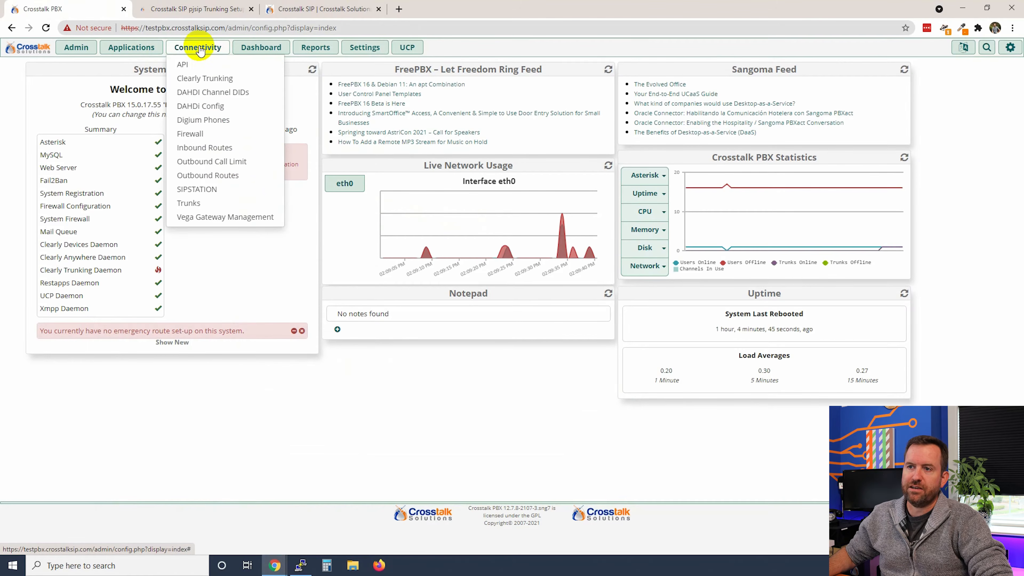
click(199, 135)
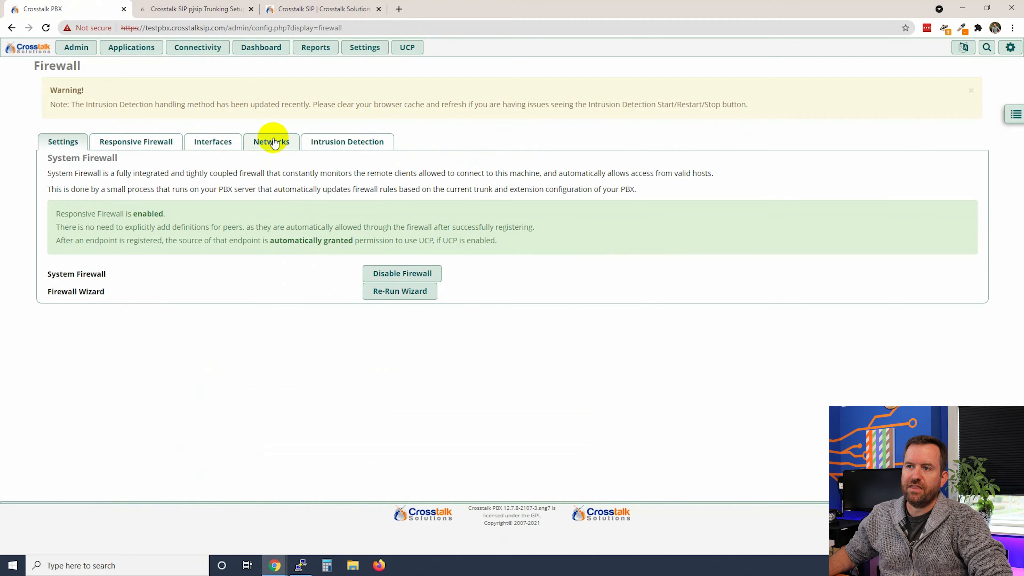
click(279, 142)
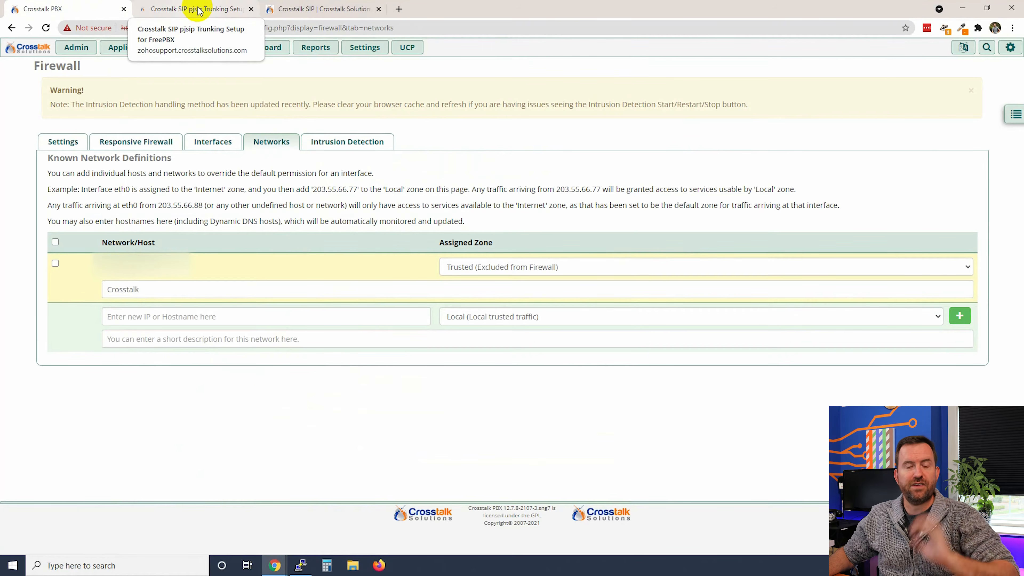
mouse_move(206, 48)
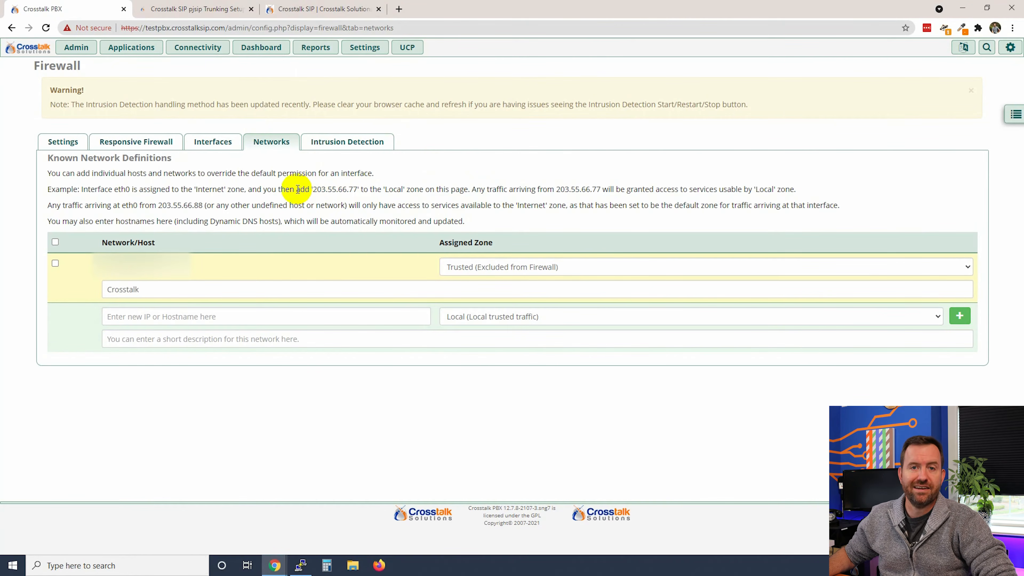
Add 64.136.174.30/32 from the guide as a firewall network described 'Crosstalk SIP 1'
click(188, 8)
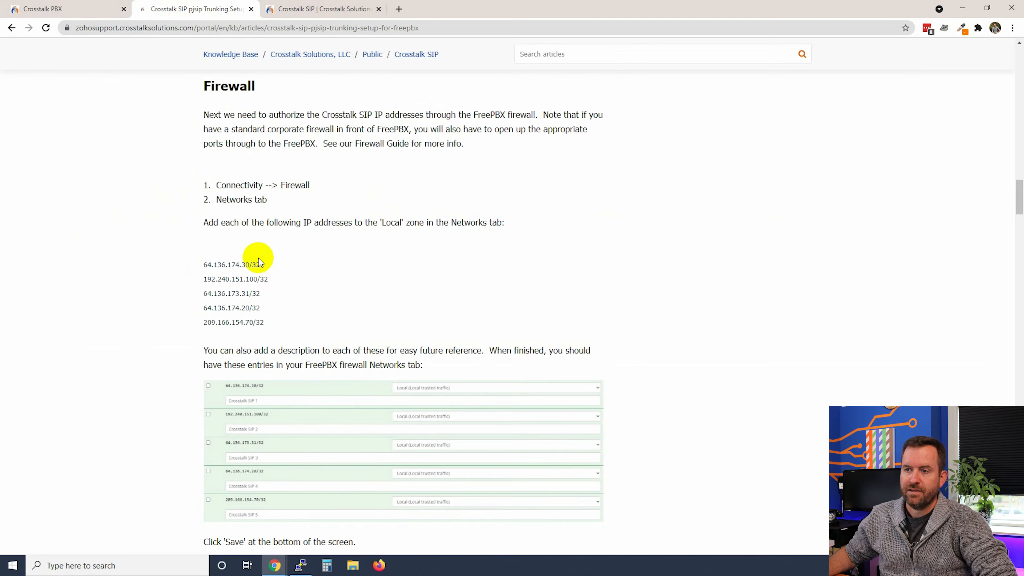
drag(269, 264, 205, 263)
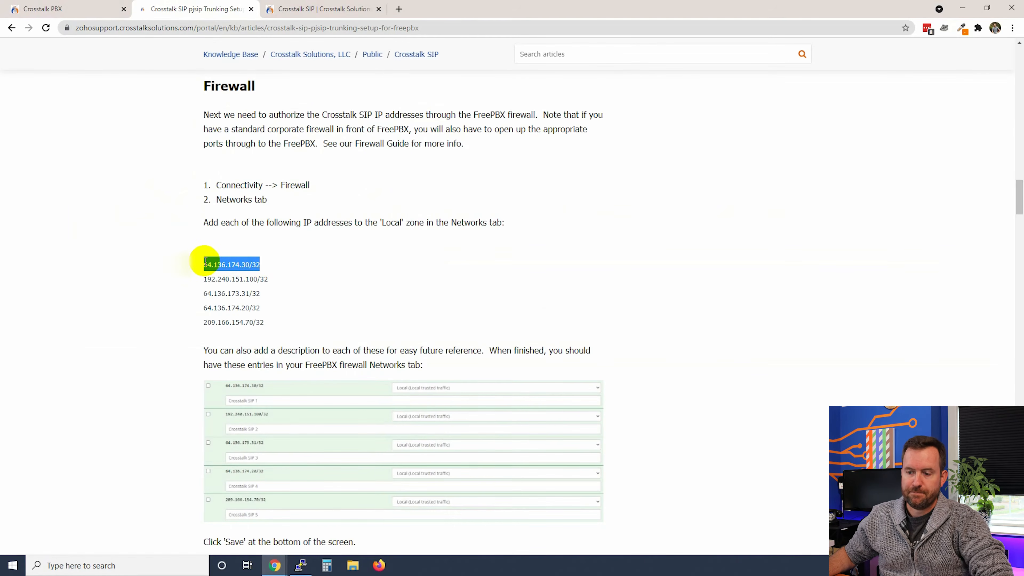
key(ctrl+c)
click(80, 9)
click(268, 321)
key(ctrl+v)
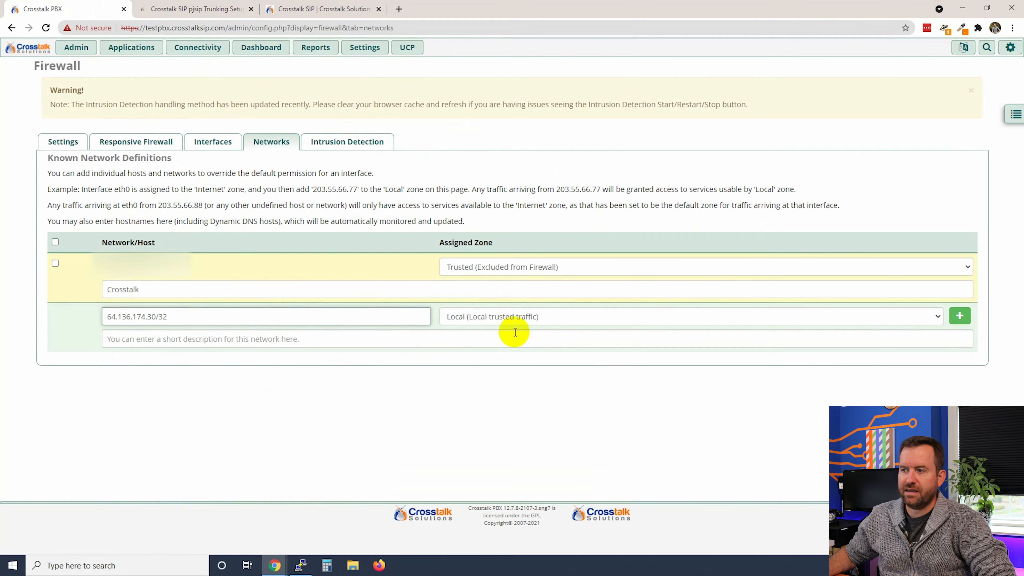
click(489, 344)
text(Crosstalk SIP 1)
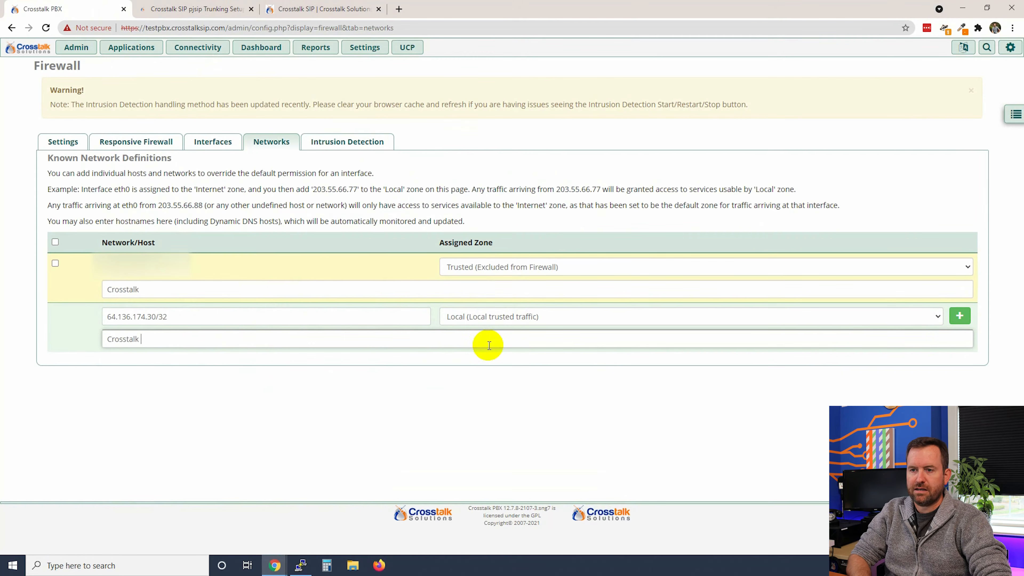
click(959, 316)
Add 192.240.151.100/32 as a firewall network described 'Crosstalk SIP 2'
click(197, 9)
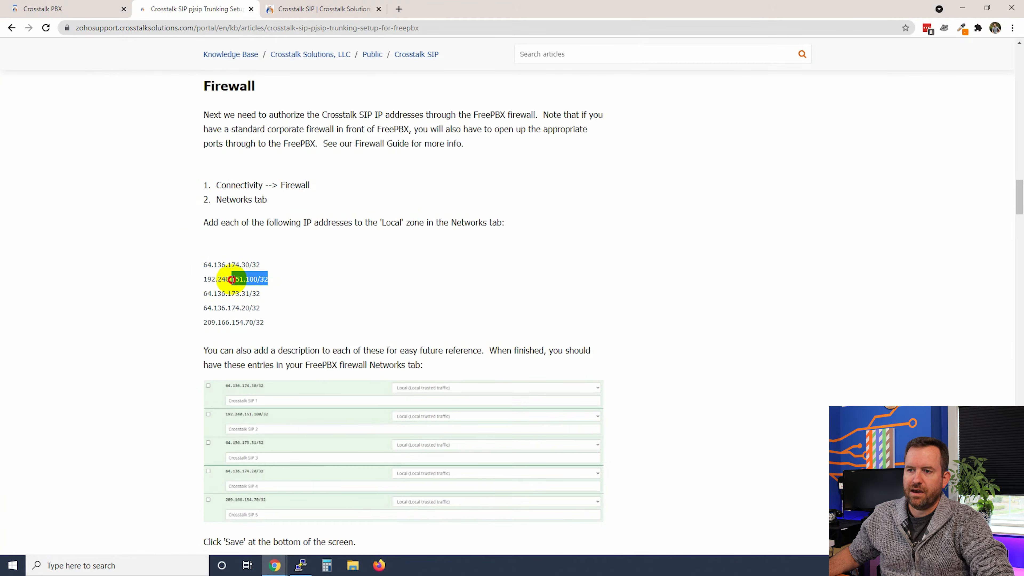
drag(267, 278, 202, 279)
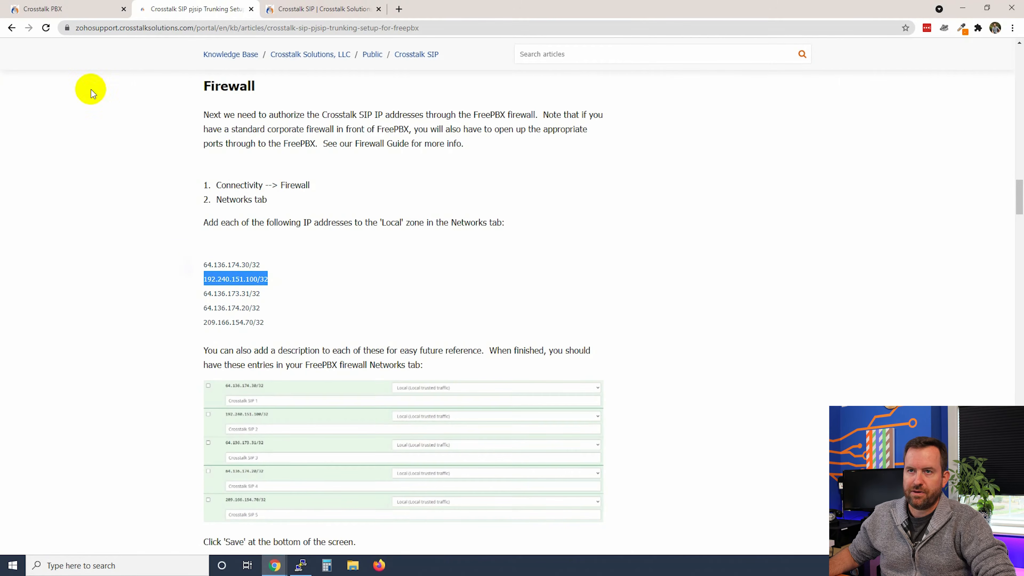
click(43, 9)
click(218, 366)
key(ctrl+v)
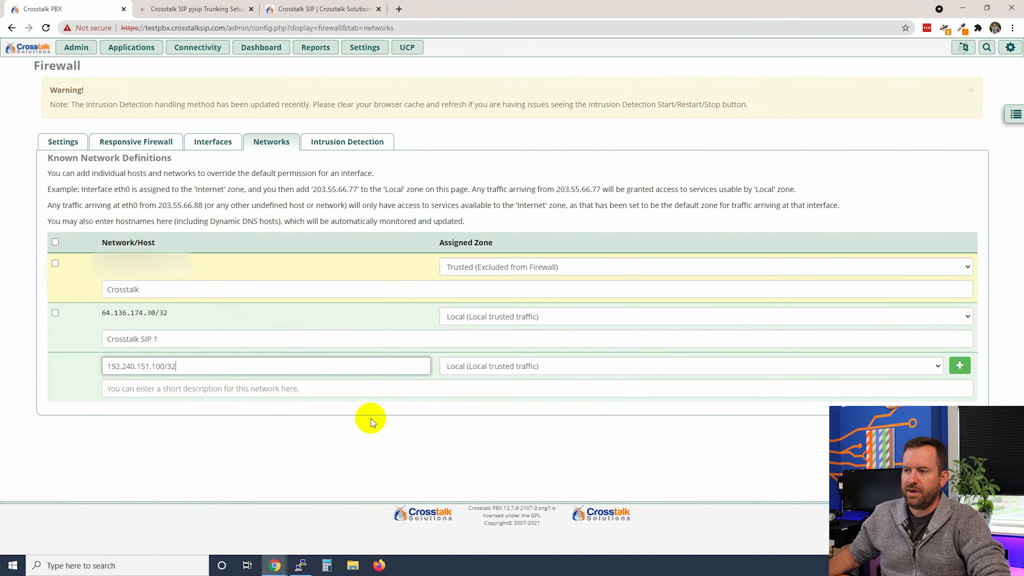
click(435, 396)
text(Crosstalk SIP 2)
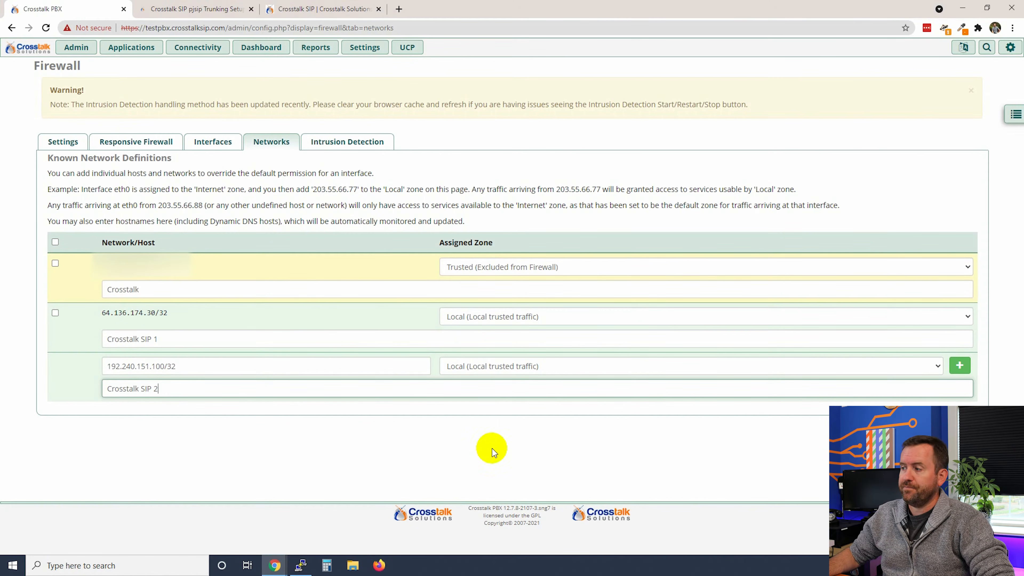
click(959, 365)
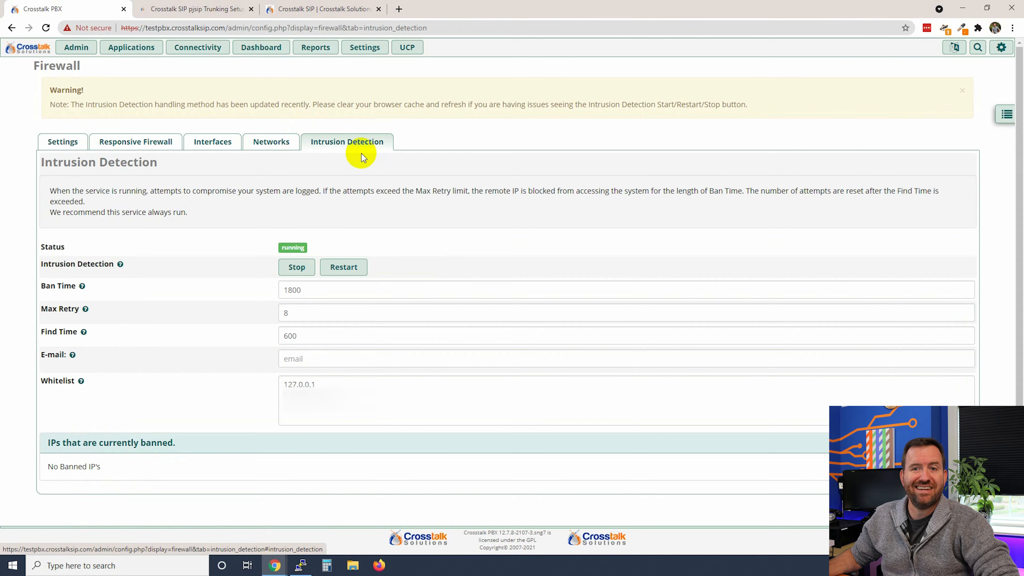
Copy the five Crosstalk SIP IPs from the guide to the end of the Intrusion Detection whitelist and save
click(196, 9)
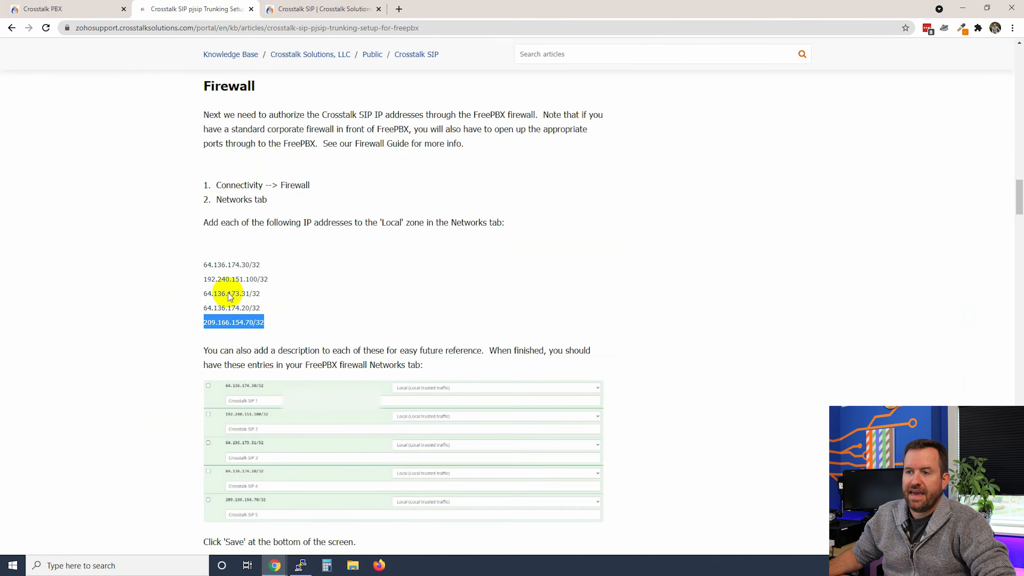
scroll(171, 300, down, 8)
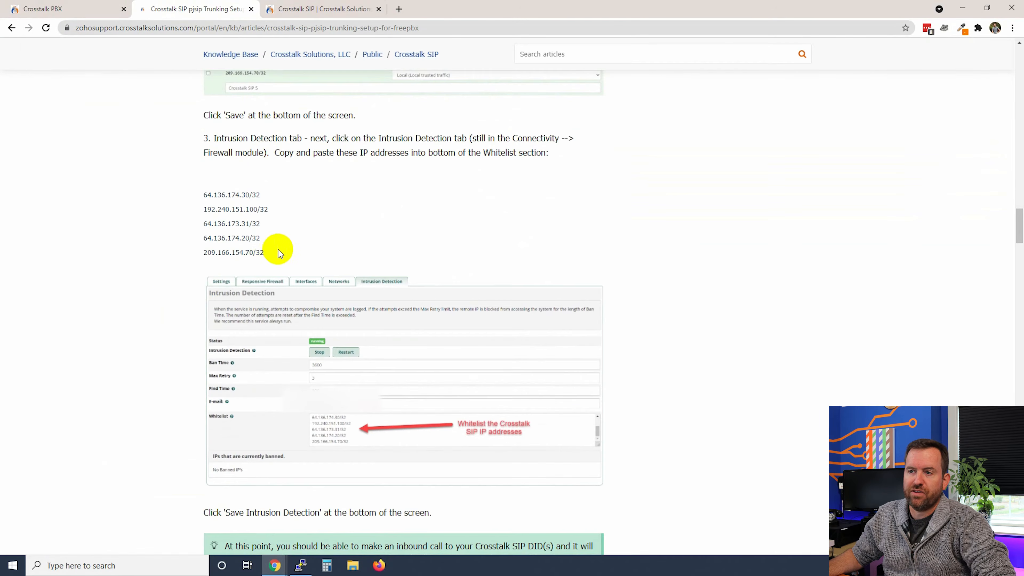
drag(268, 254, 192, 199)
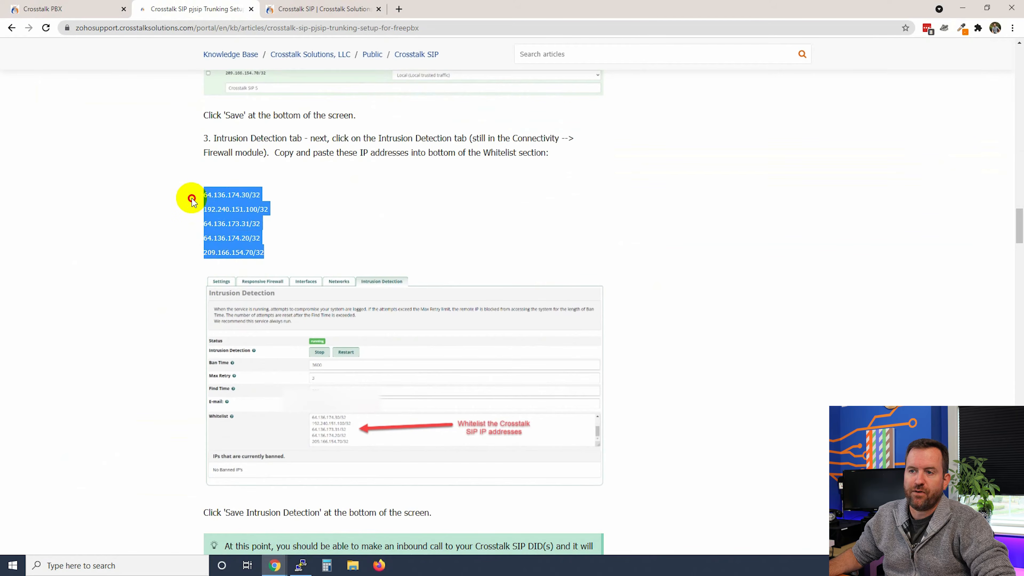
click(67, 9)
click(354, 398)
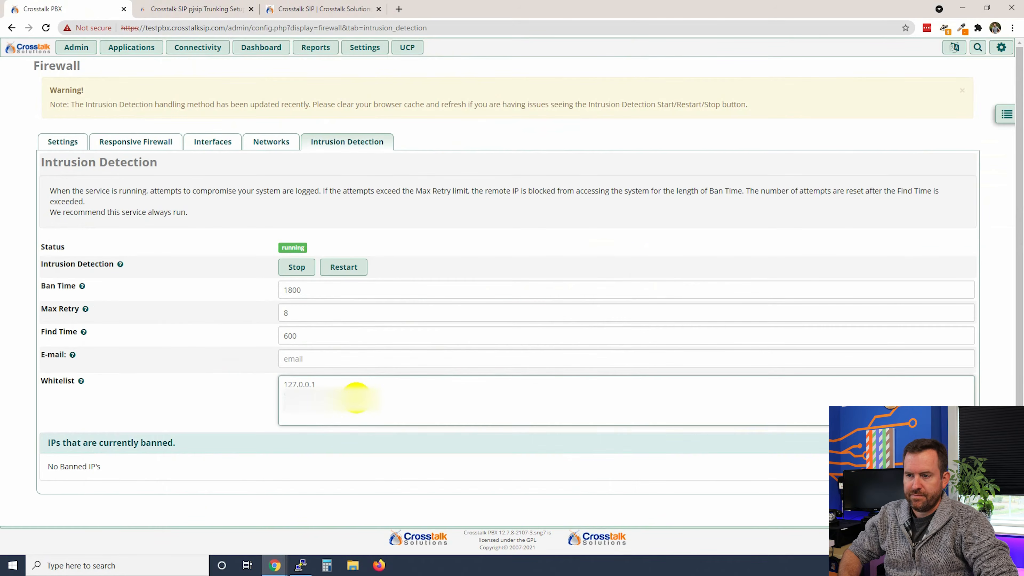
key(ctrl+v)
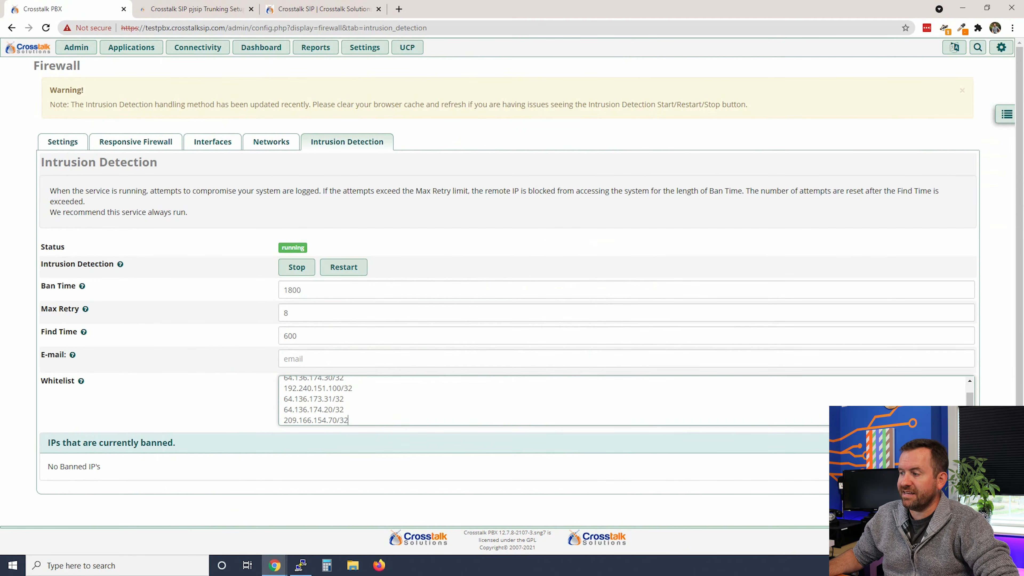
click(956, 540)
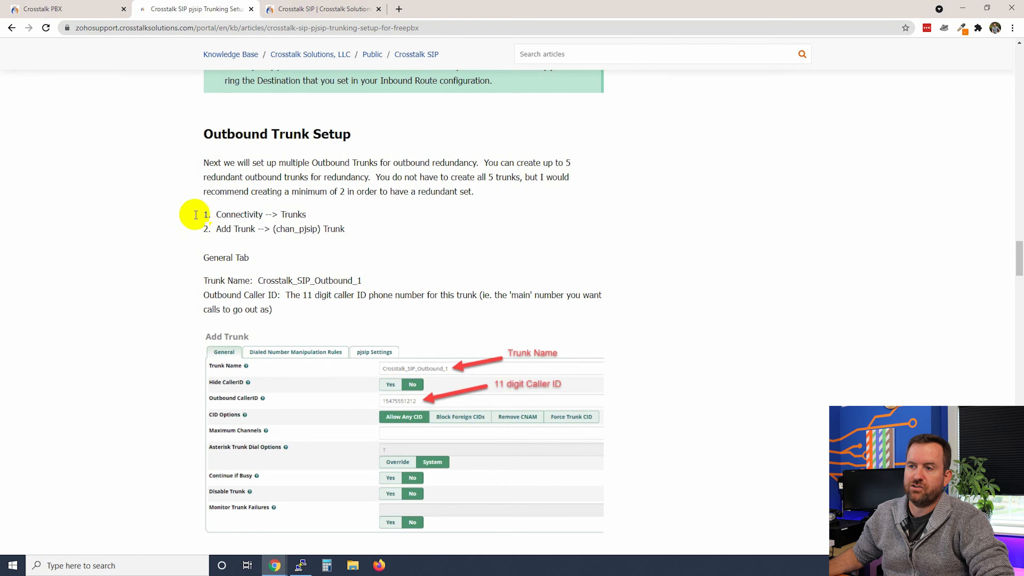
Start a new SIP (chan_pjsip) trunk from Connectivity > Trunks
drag(217, 214, 365, 214)
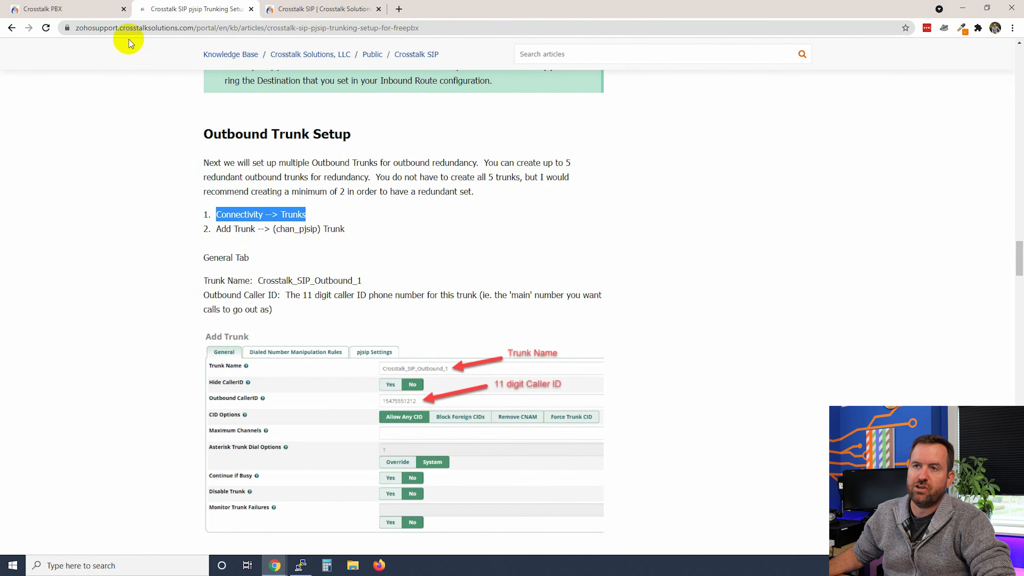
click(55, 8)
click(197, 47)
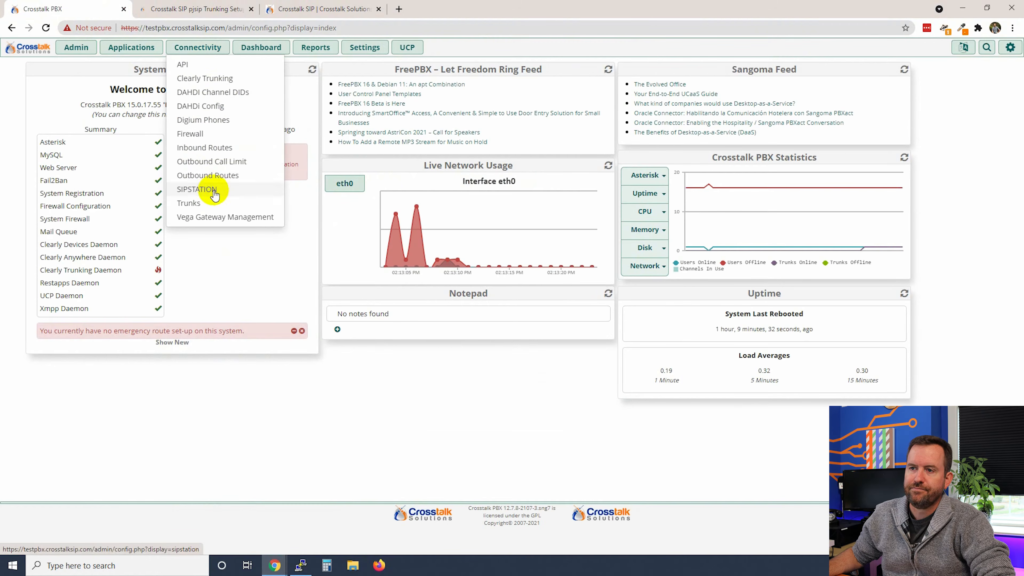
click(200, 202)
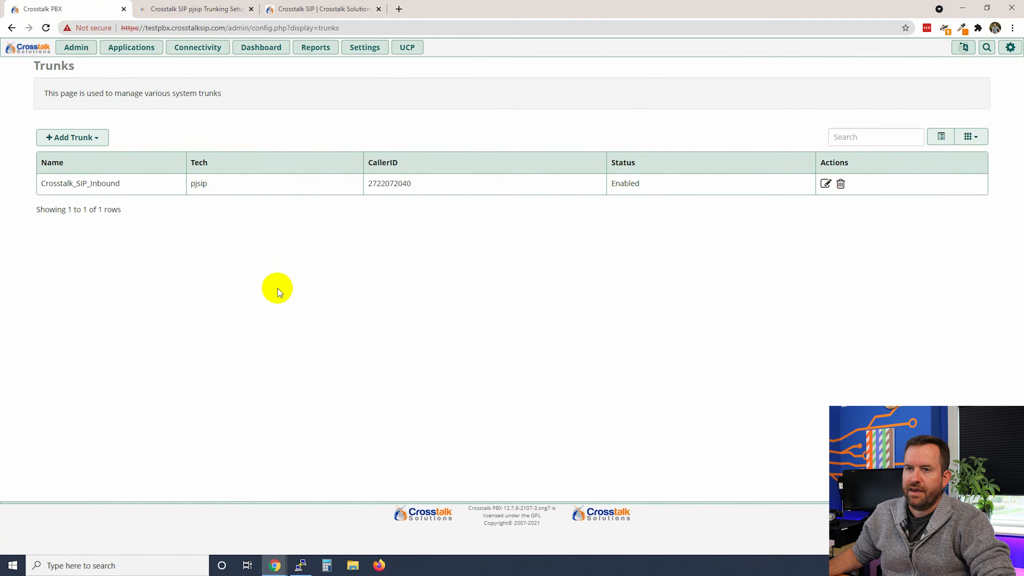
click(66, 137)
click(101, 157)
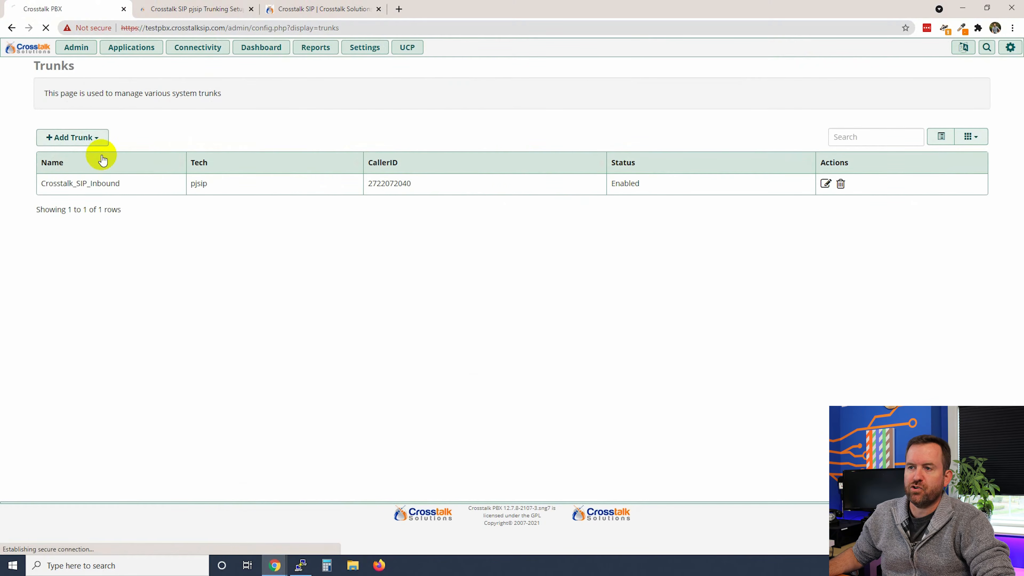
Name the trunk Crosstalk_SIP_Outbound_1 and enter its outbound caller ID number
click(350, 111)
text(Cr)
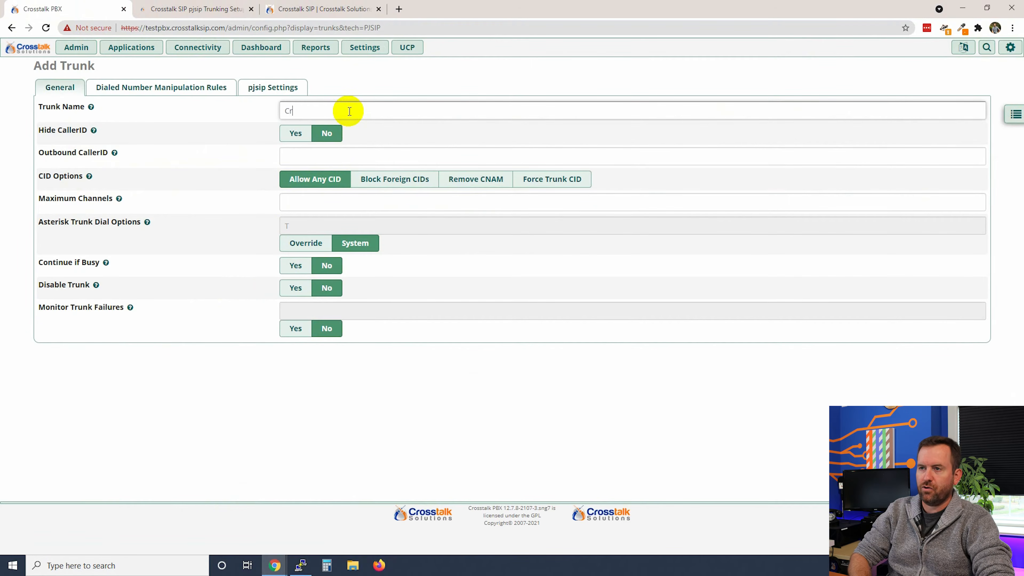
text(osstalk_SIP_Outbound_1)
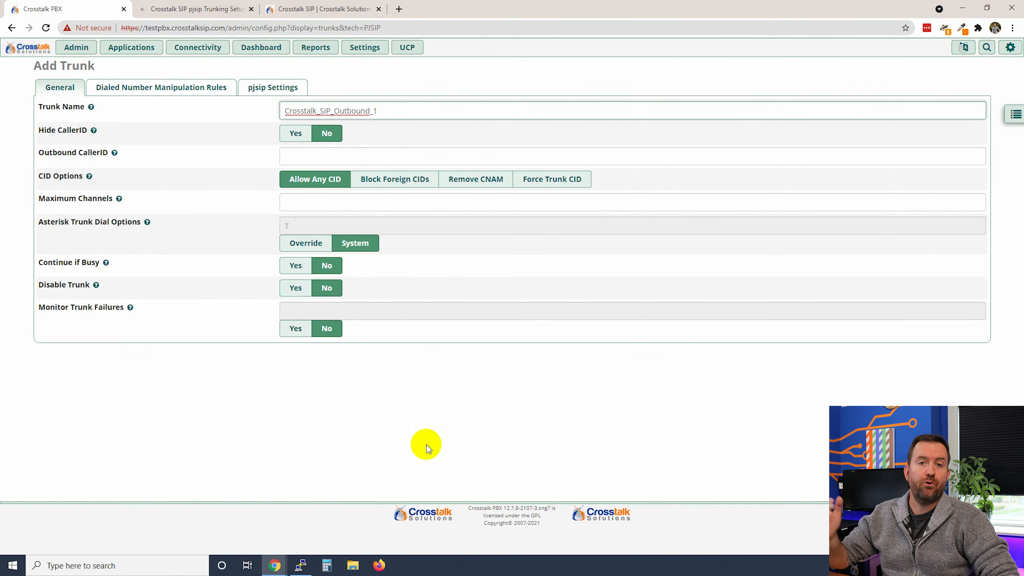
click(315, 160)
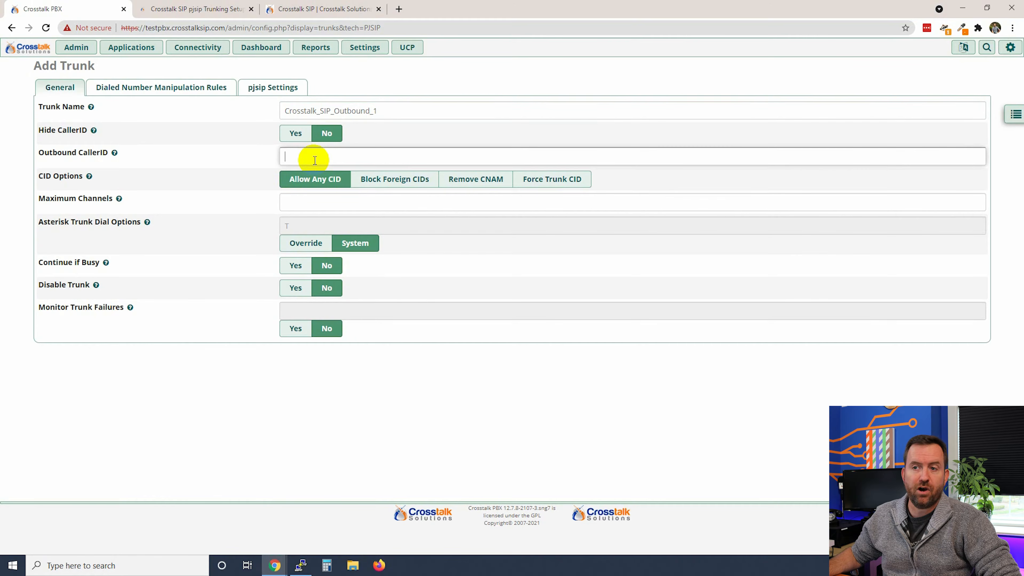
click(335, 381)
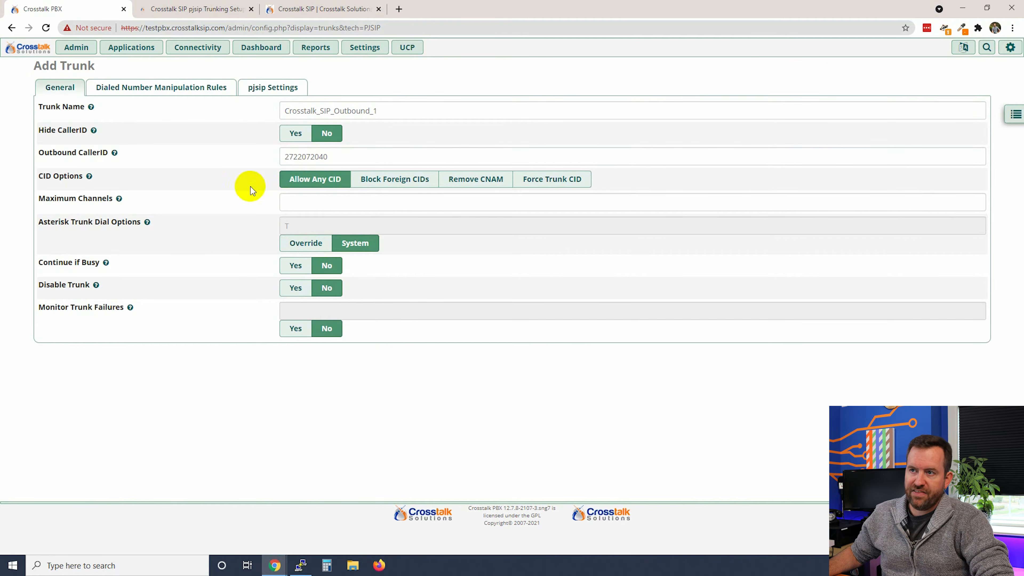
click(261, 91)
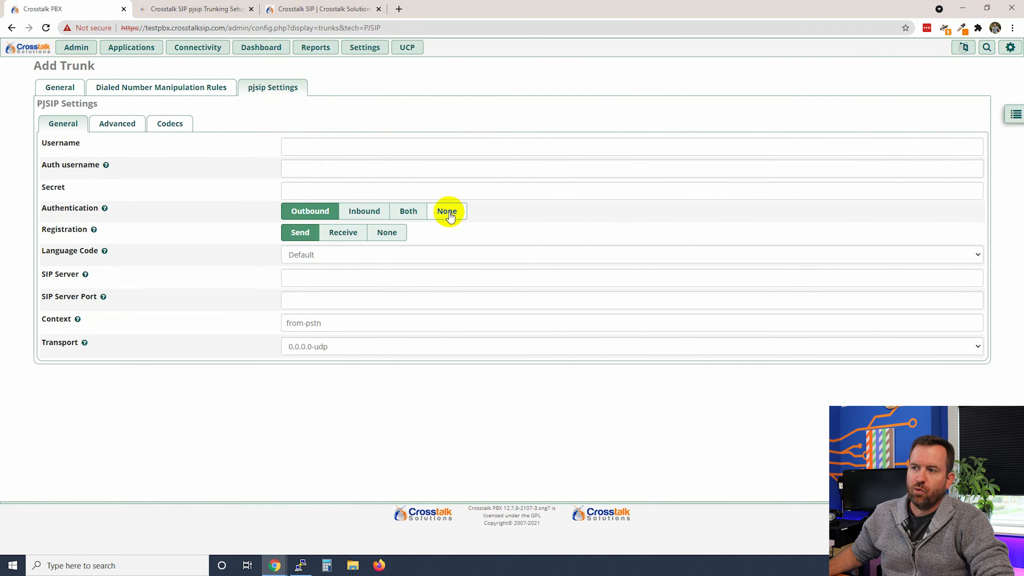
Turn off authentication, set SIP server 64.136.173.31 from the guide, and save the trunk
click(448, 212)
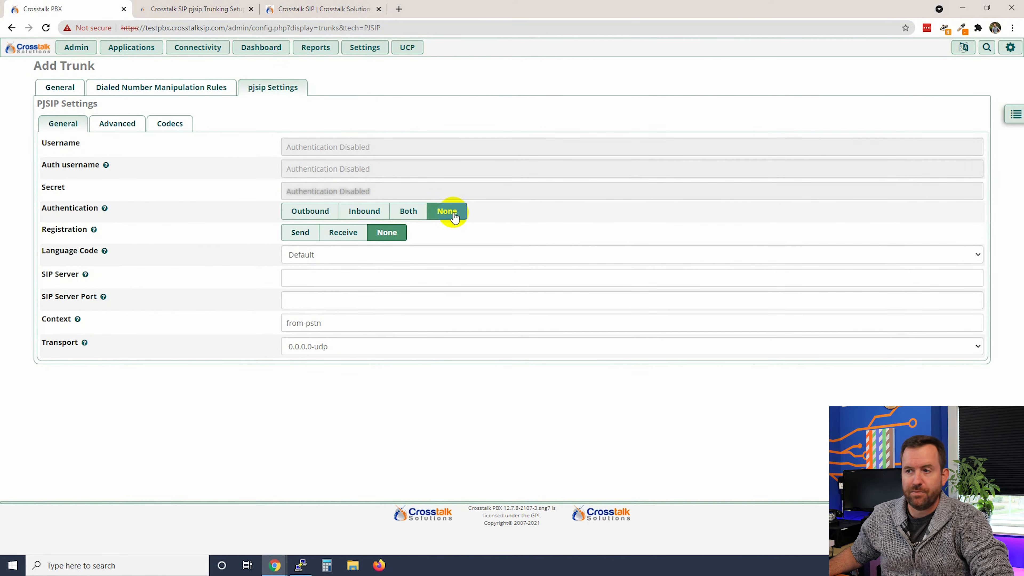
click(192, 10)
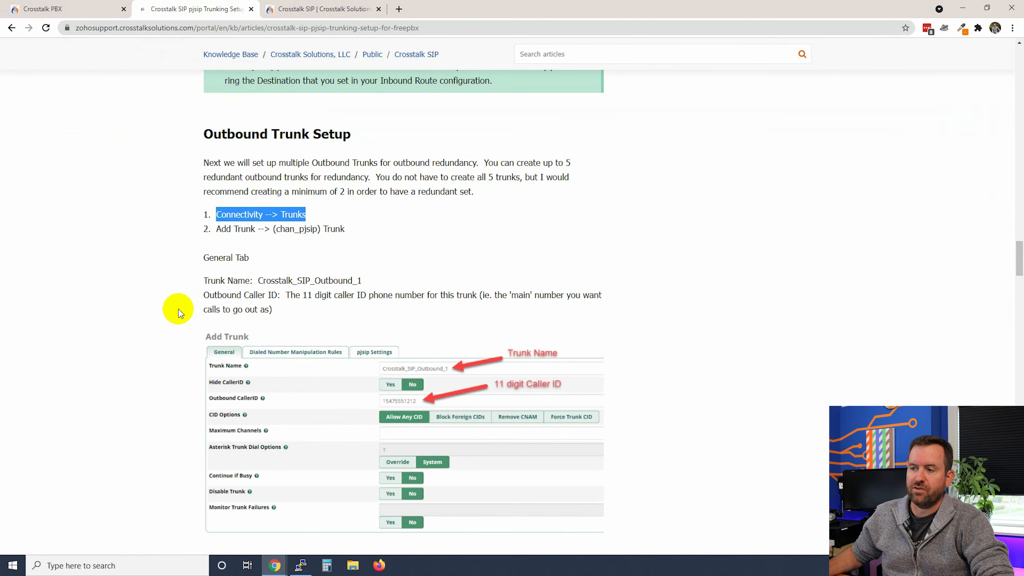
scroll(179, 309, down, 5)
scroll(179, 309, down, 3)
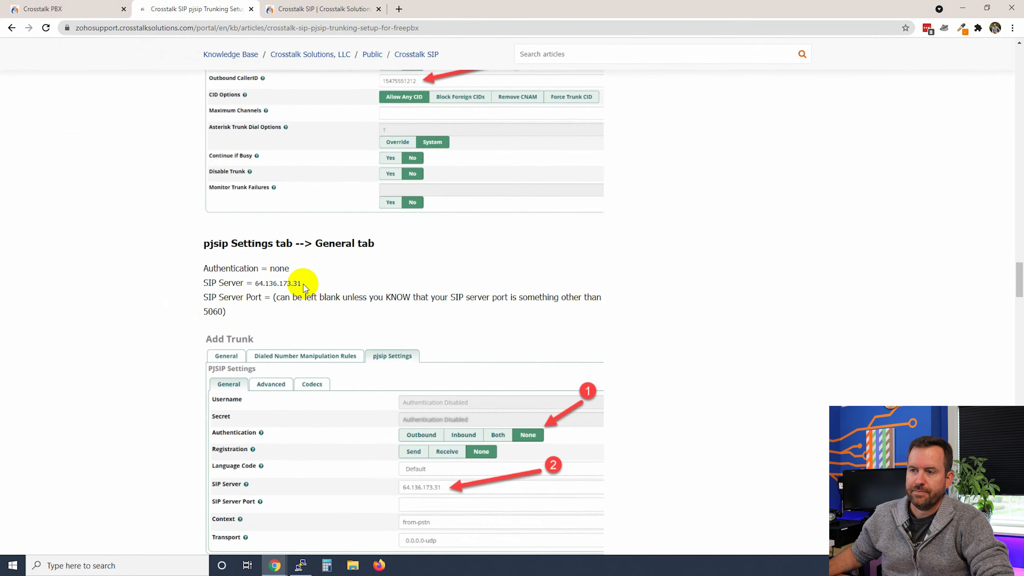
drag(302, 283, 260, 283)
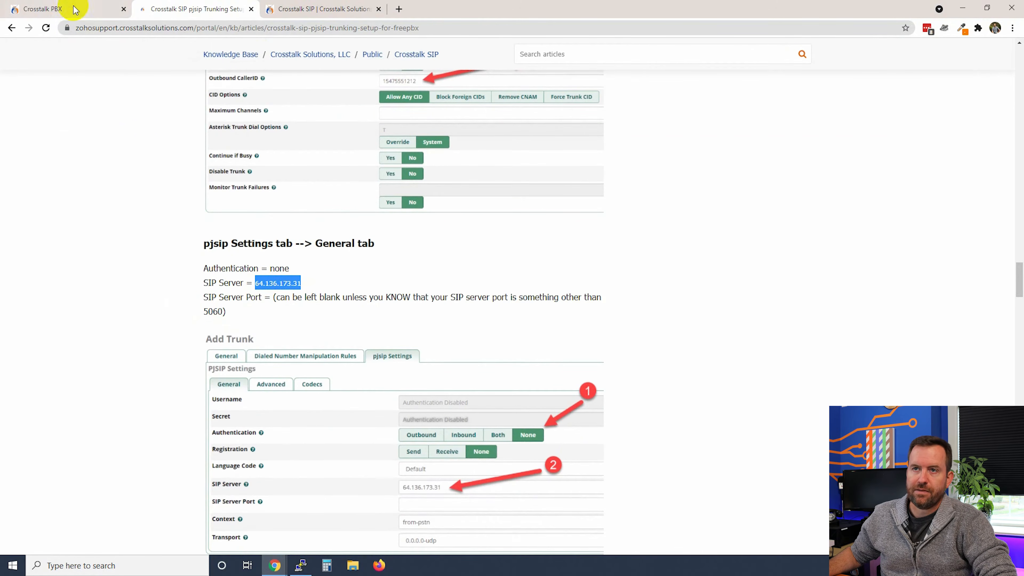
click(81, 8)
click(314, 278)
text(64.136.173.31)
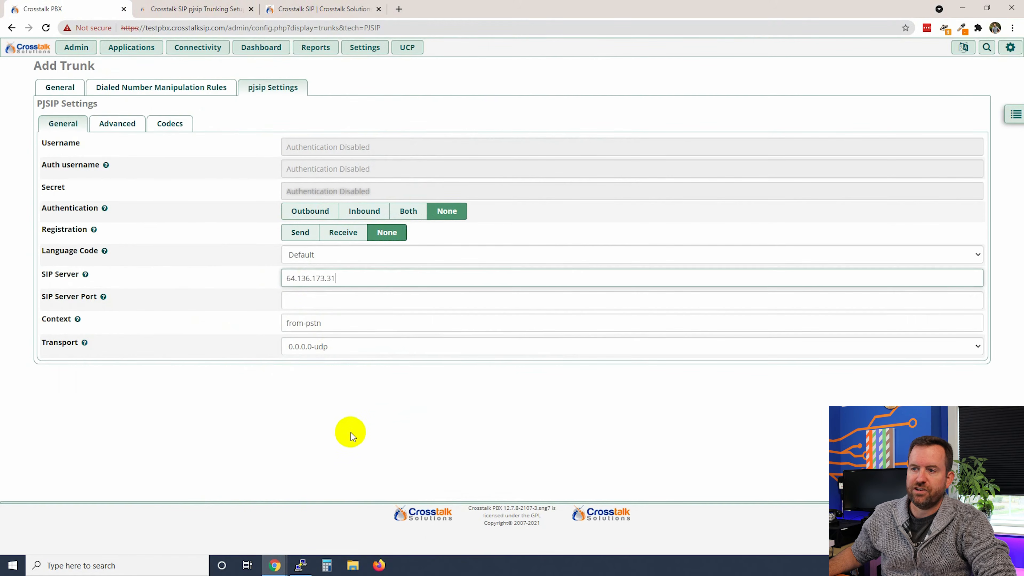
click(955, 543)
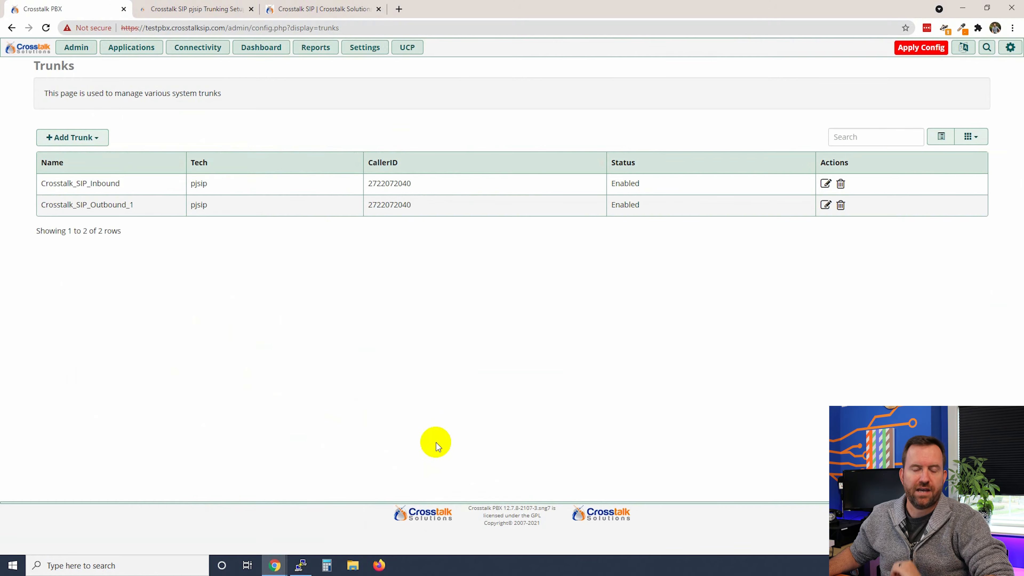
Duplicate Crosstalk_SIP_Outbound_1 and rename the copy Crosstalk_SIP_Outbound_2
click(826, 205)
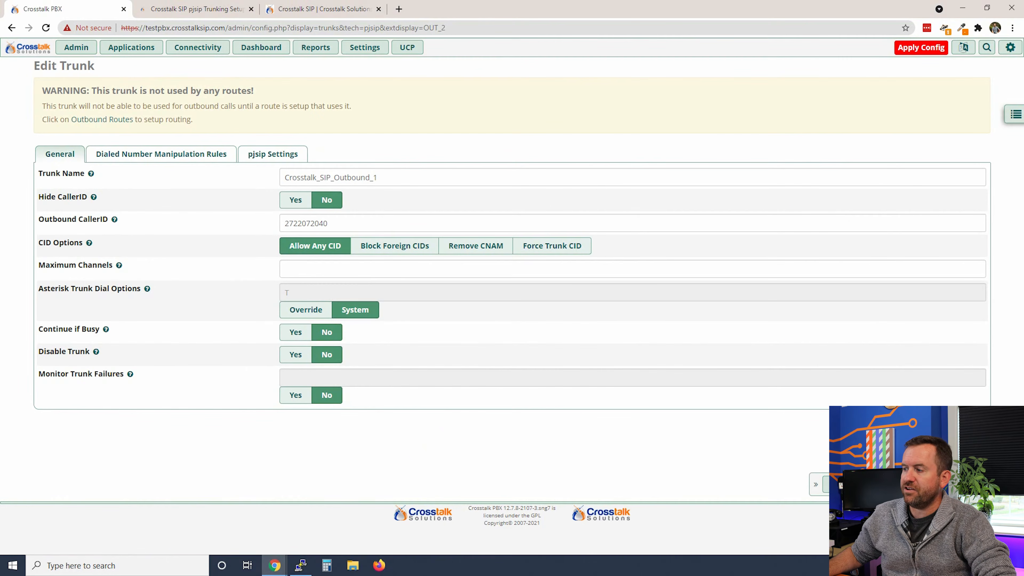
click(854, 484)
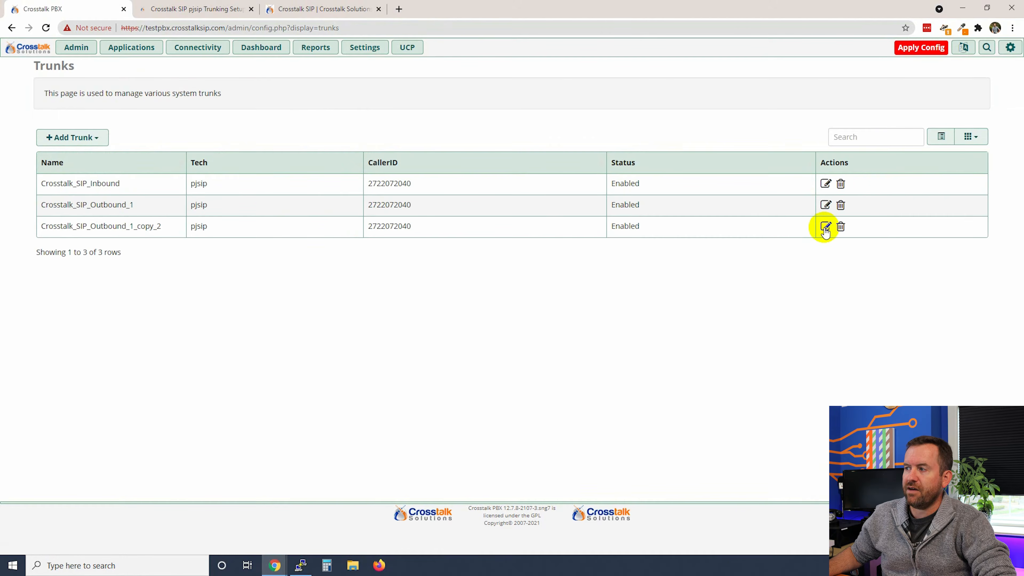
click(825, 226)
drag(373, 178, 397, 178)
key(BackSpace)
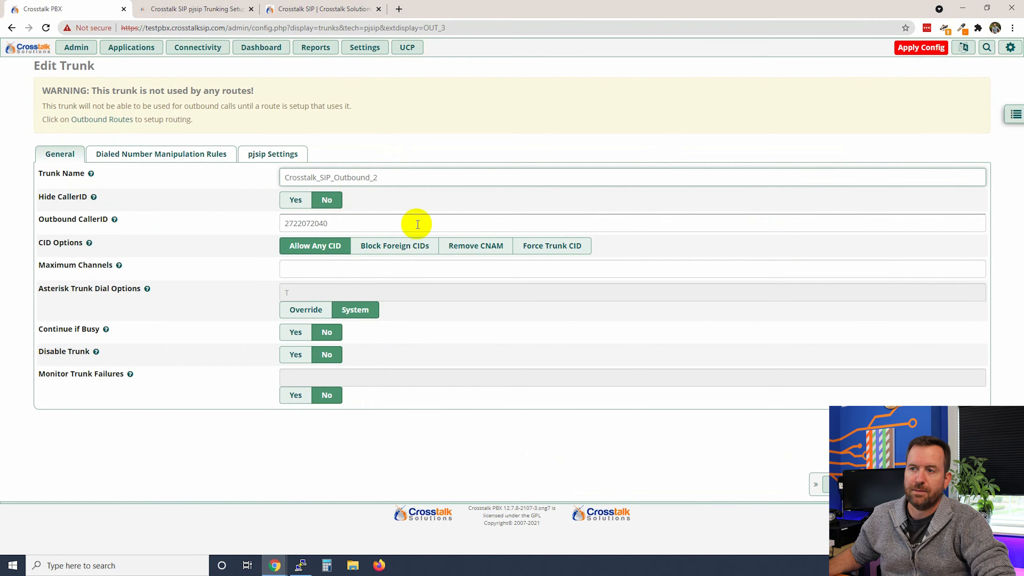
click(260, 154)
Replace the copy's SIP server with 192.240.151.100 from the guide and save
click(183, 8)
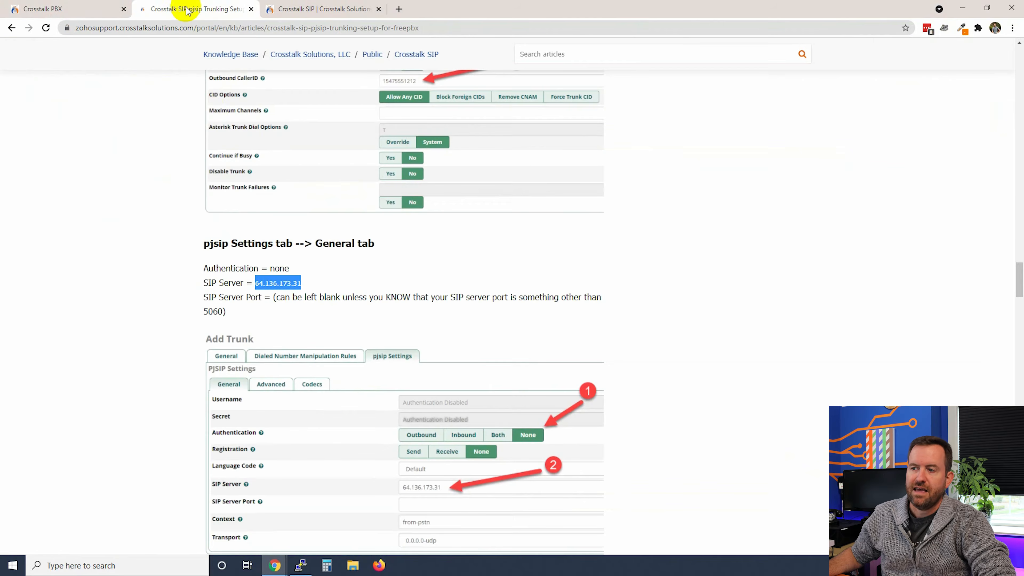
scroll(288, 352, down, 8)
scroll(288, 348, down, 4)
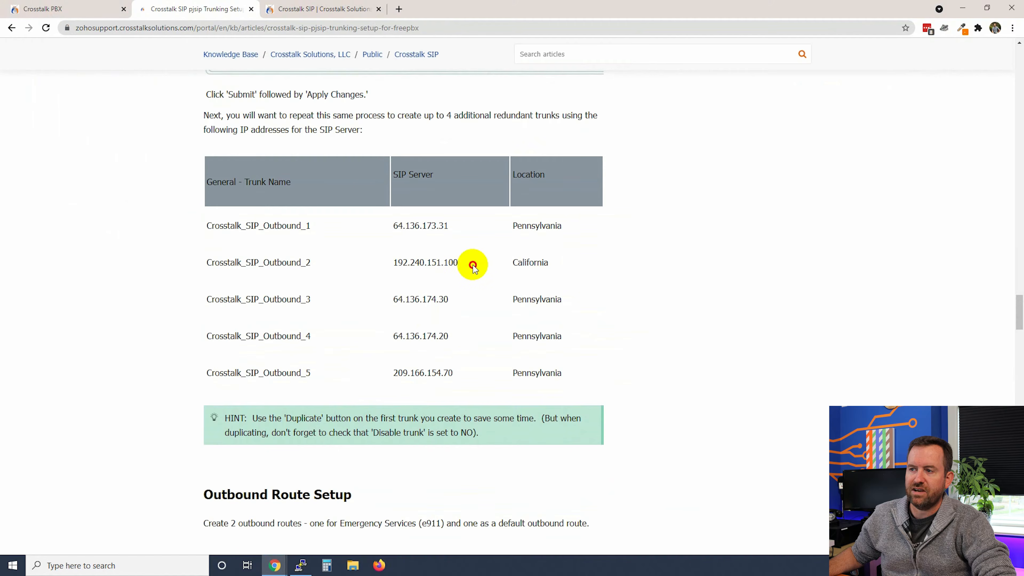
drag(473, 265, 395, 263)
key(ctrl+c)
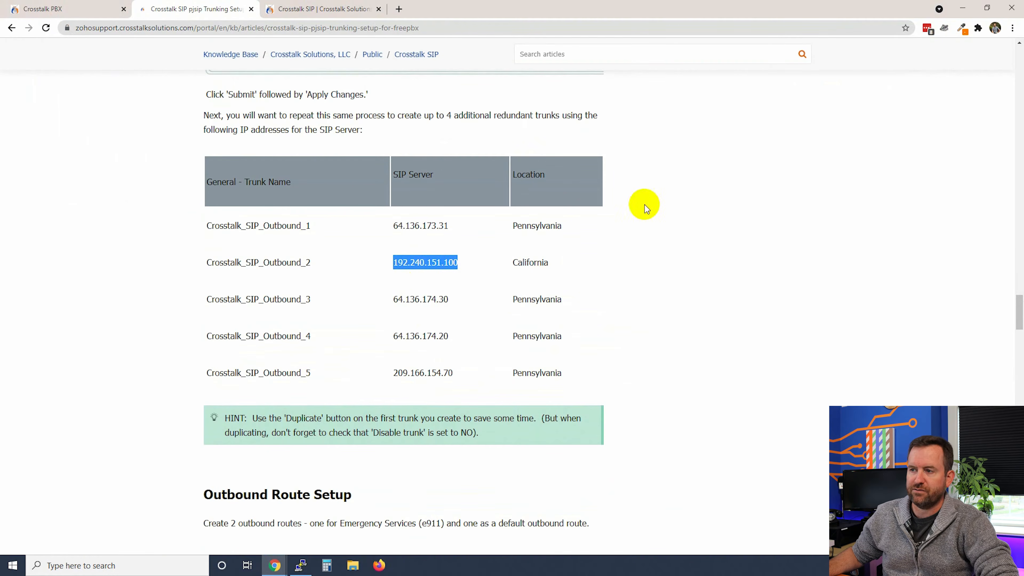
click(62, 9)
drag(342, 350, 188, 359)
key(ctrl+v)
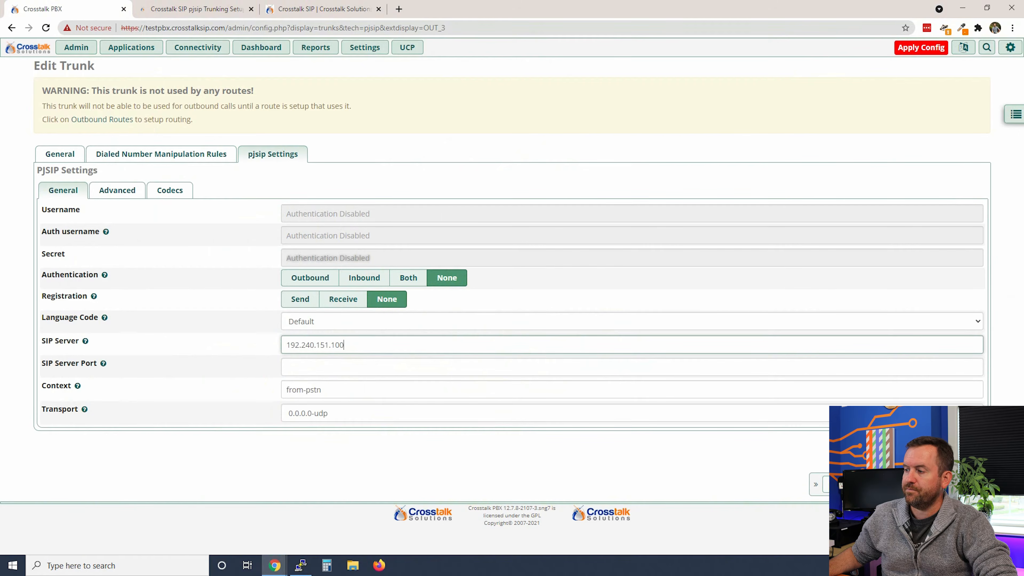
click(840, 484)
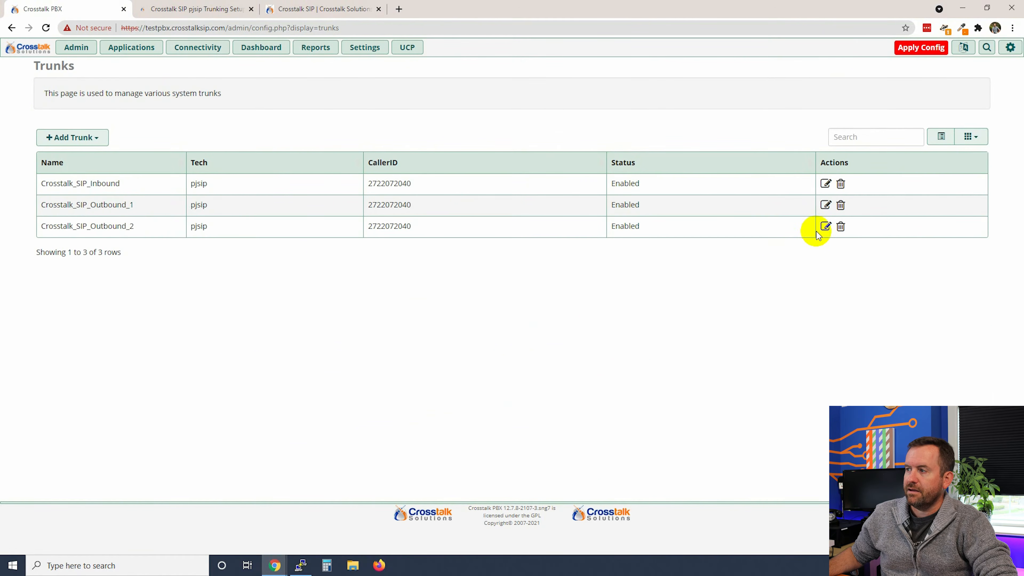
Duplicate Crosstalk_SIP_Outbound_2 and rename the copy Crosstalk_SIP_Outbound_3
click(825, 226)
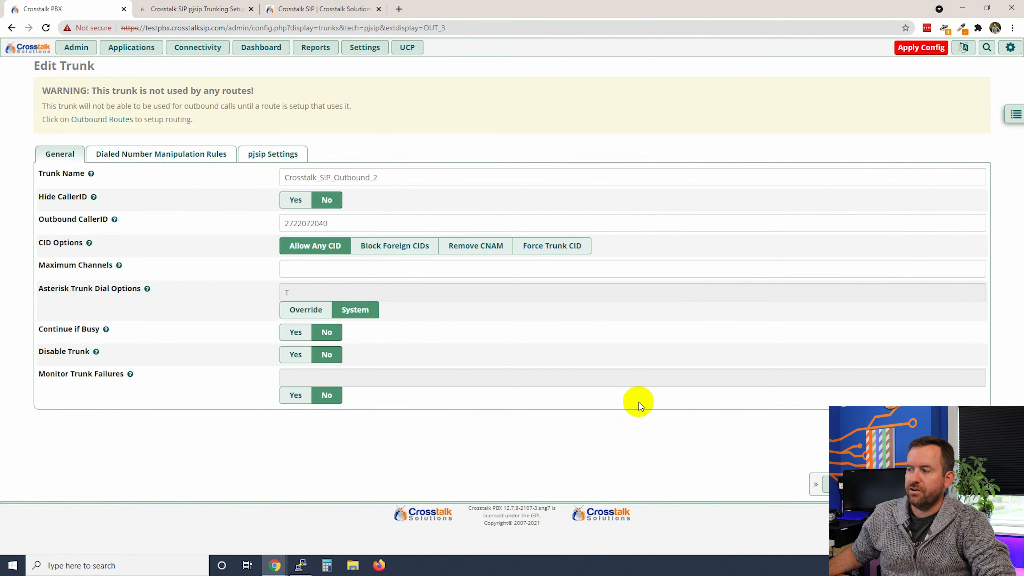
click(899, 485)
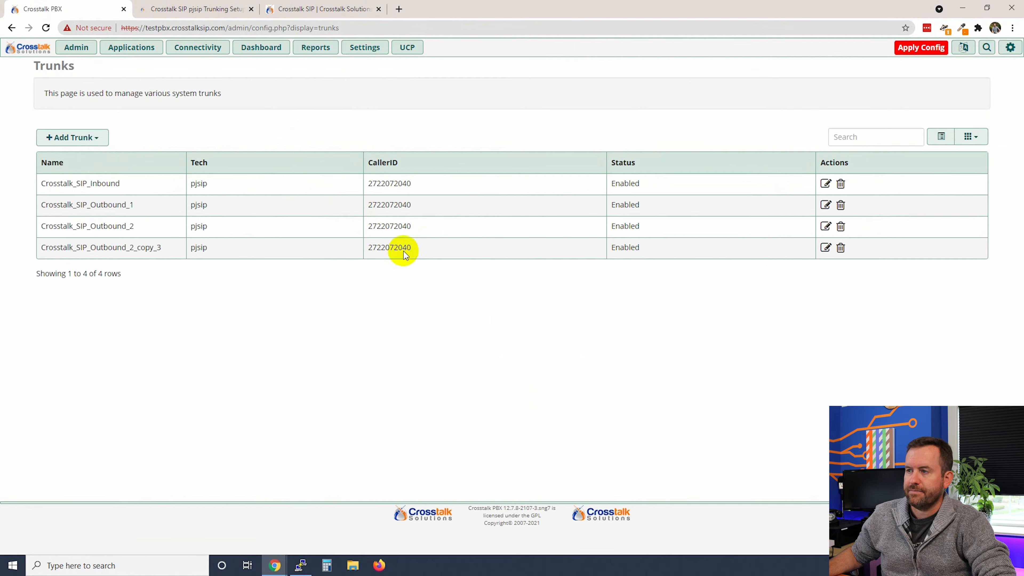
click(825, 246)
click(401, 177)
key(BackSpace)
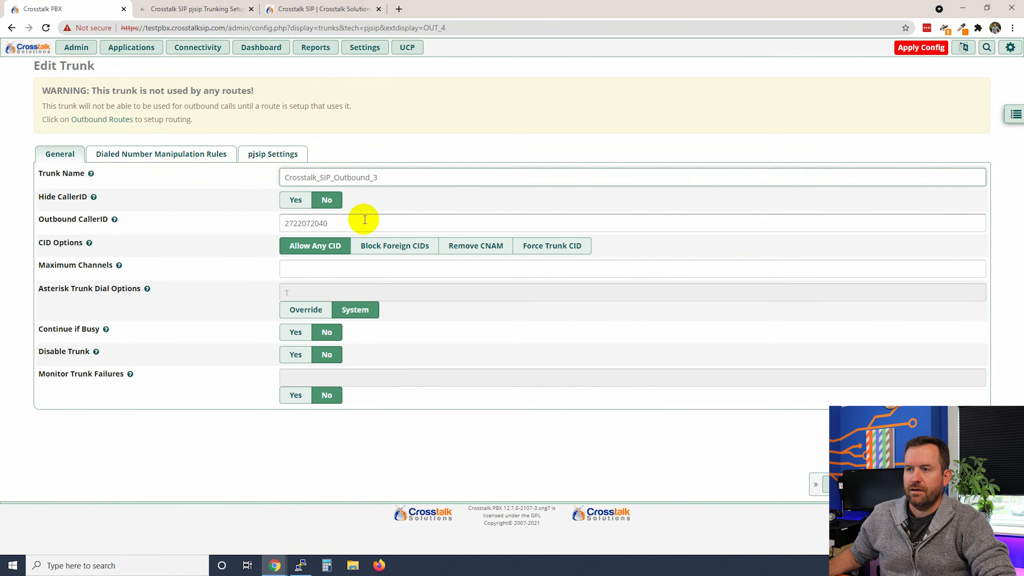
click(272, 153)
Change the copy's SIP server from 192.240.151.100 to 64.136.174.30 and save
click(184, 12)
drag(449, 299, 395, 297)
key(ctrl+c)
click(64, 10)
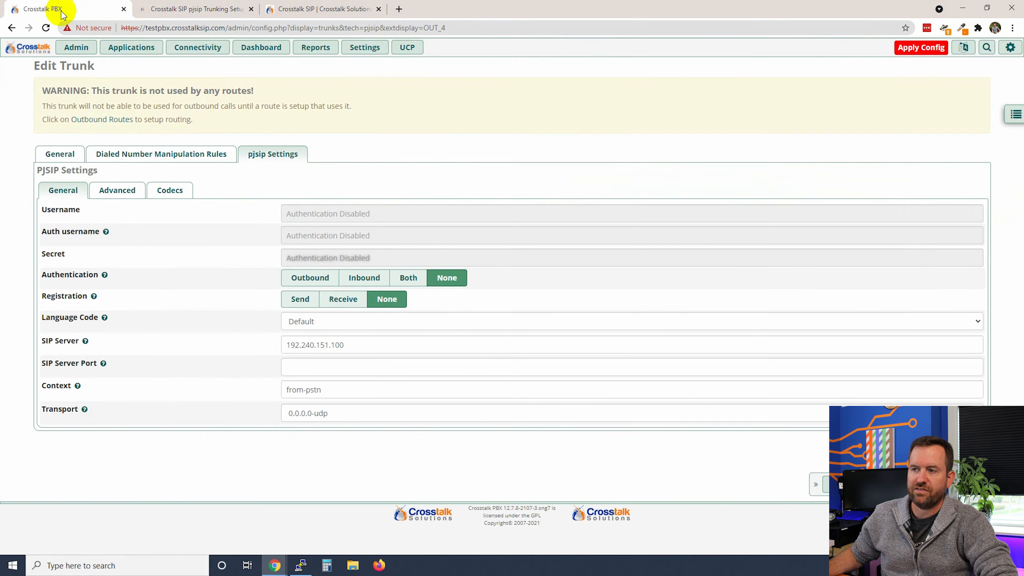
drag(355, 345, 238, 343)
key(ctrl+v)
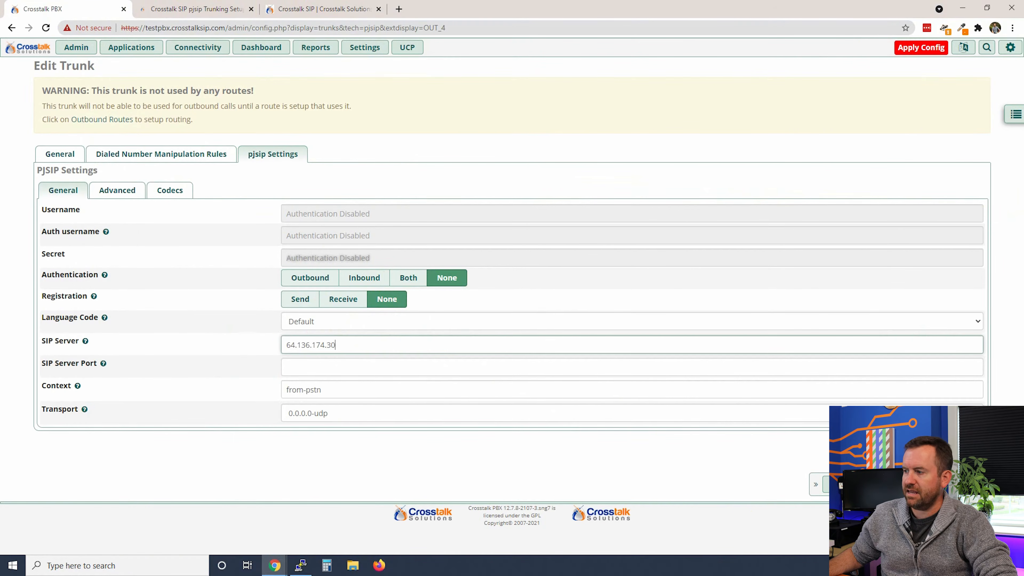
click(840, 484)
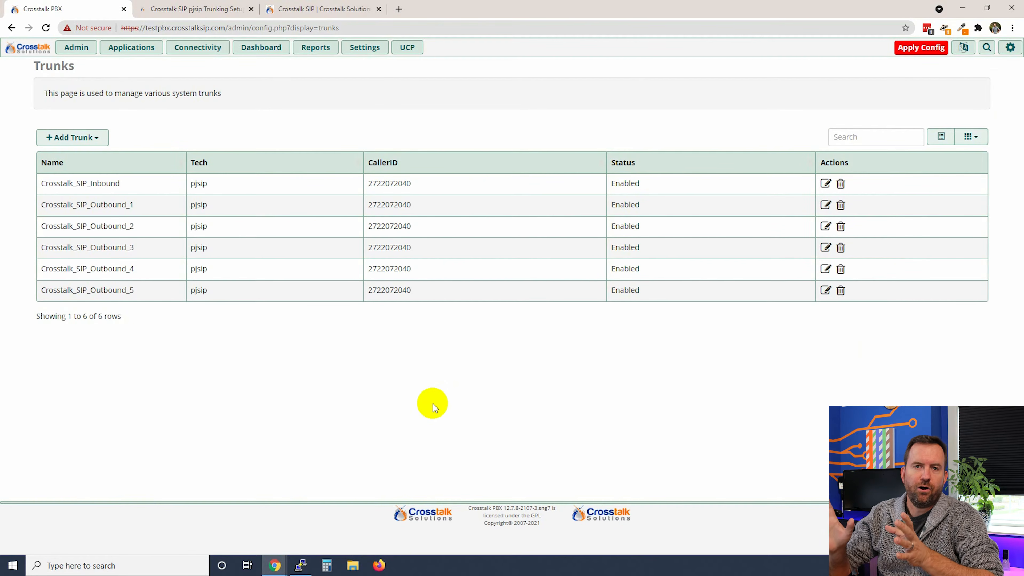
Apply Config so FreePBX reloads with the new outbound trunks
click(918, 49)
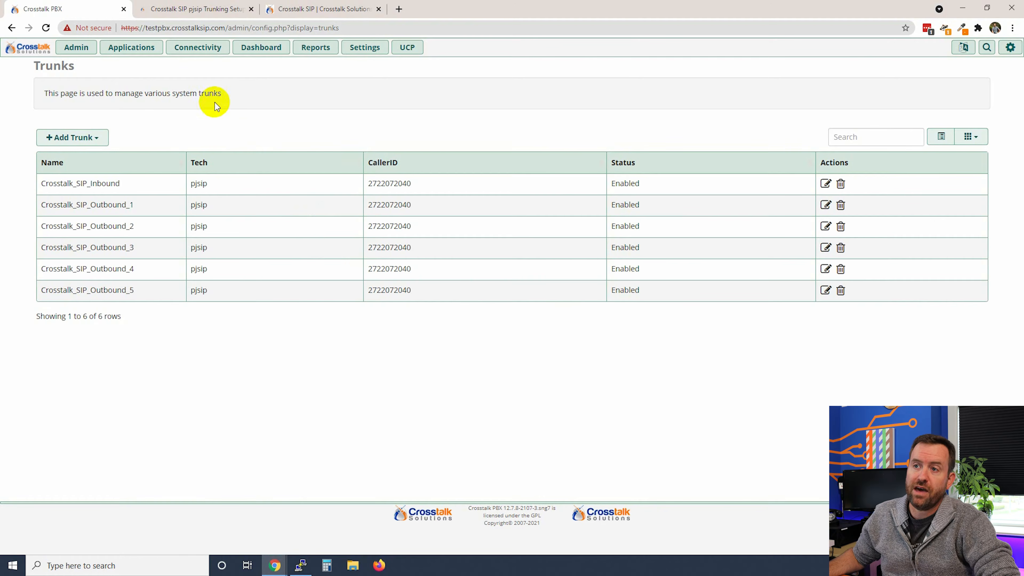
mouse_move(196, 48)
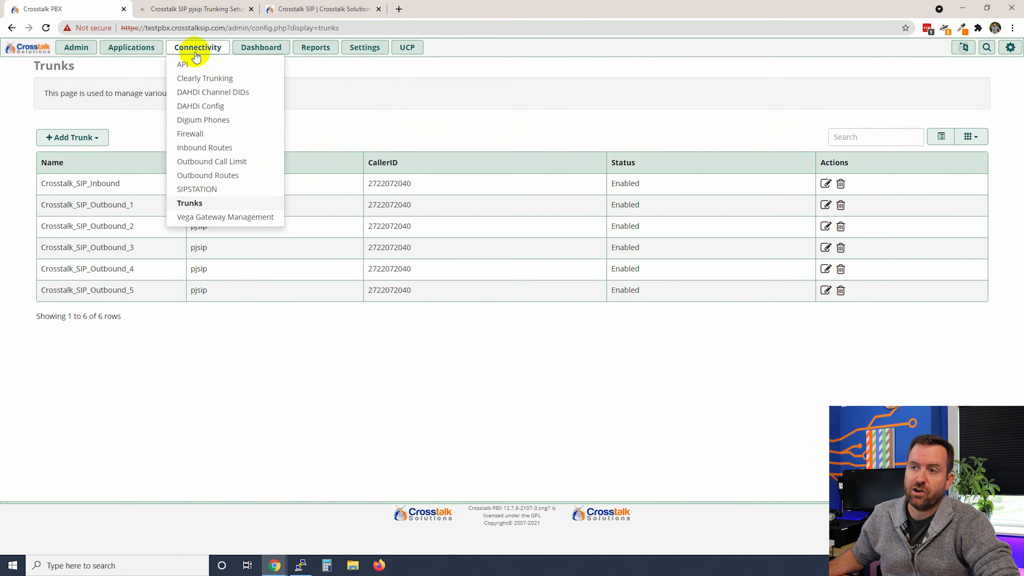
Add an outbound route named Emergency and enter the outbound caller ID number as Route CID
click(197, 178)
click(70, 137)
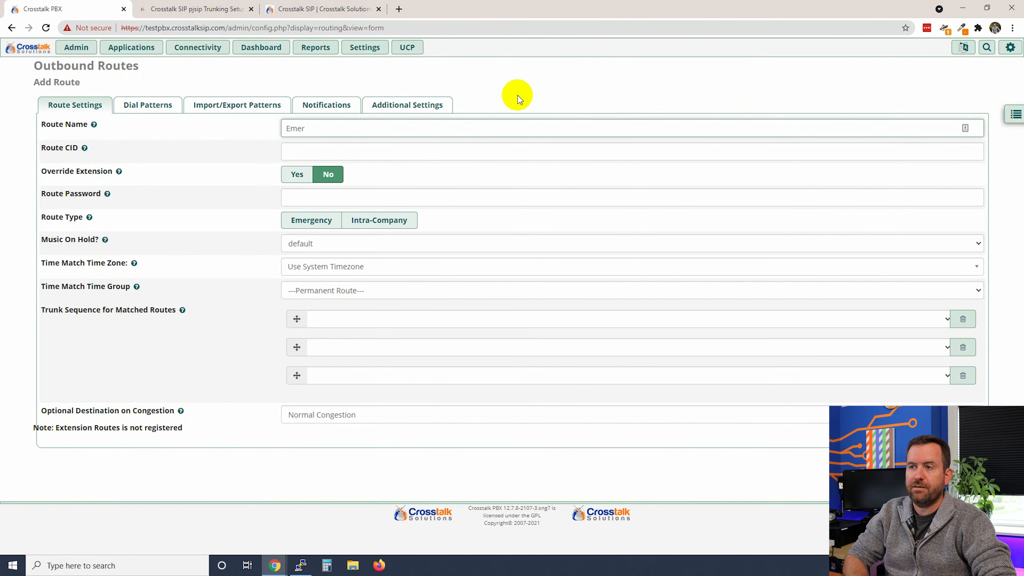
text(cy)
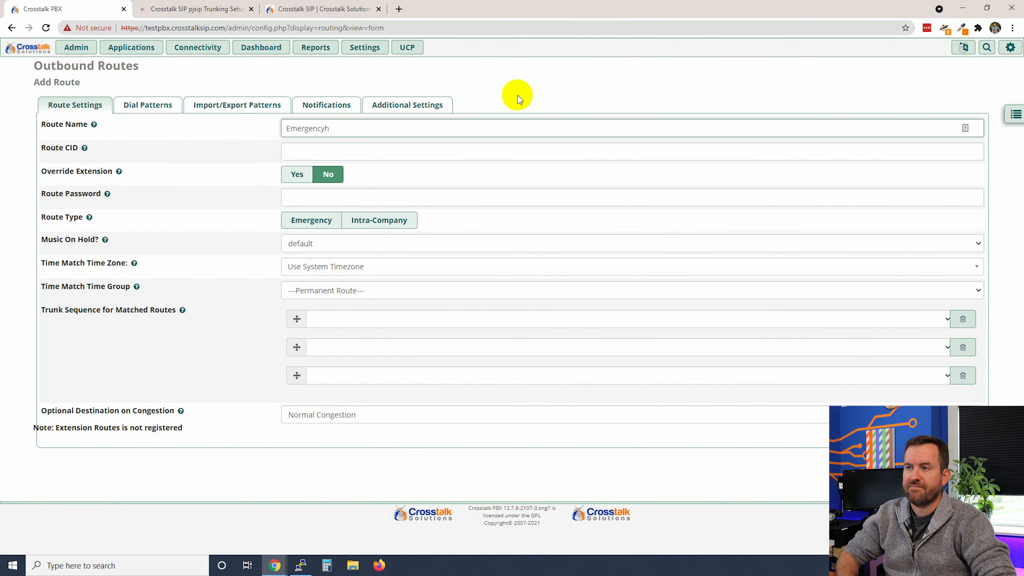
click(373, 152)
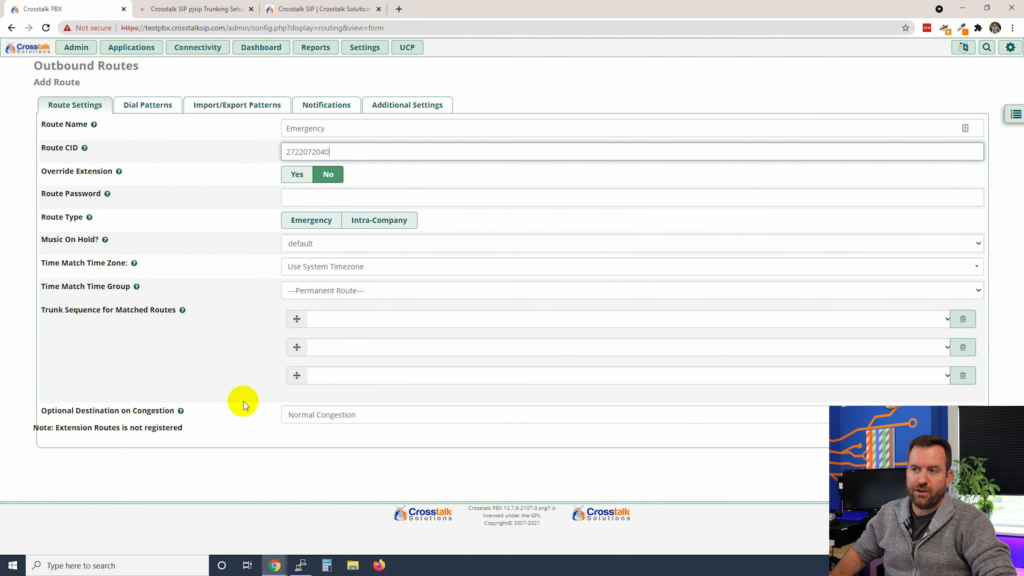
drag(346, 160, 272, 149)
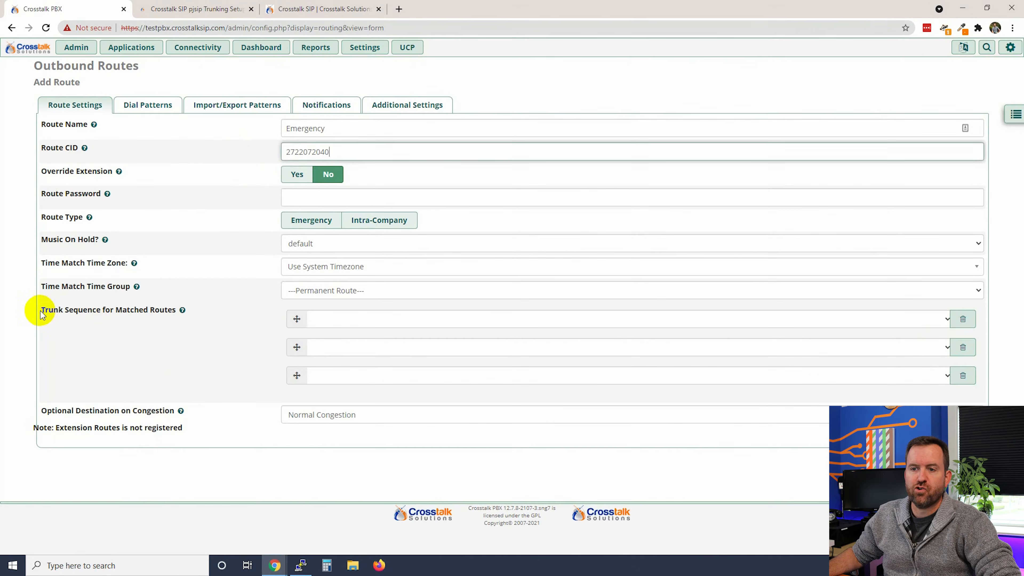
Set the trunk sequence to Crosstalk_SIP_Outbound_1 through _5 in order, then reselect the route caller ID
drag(42, 315, 148, 311)
click(156, 350)
click(366, 319)
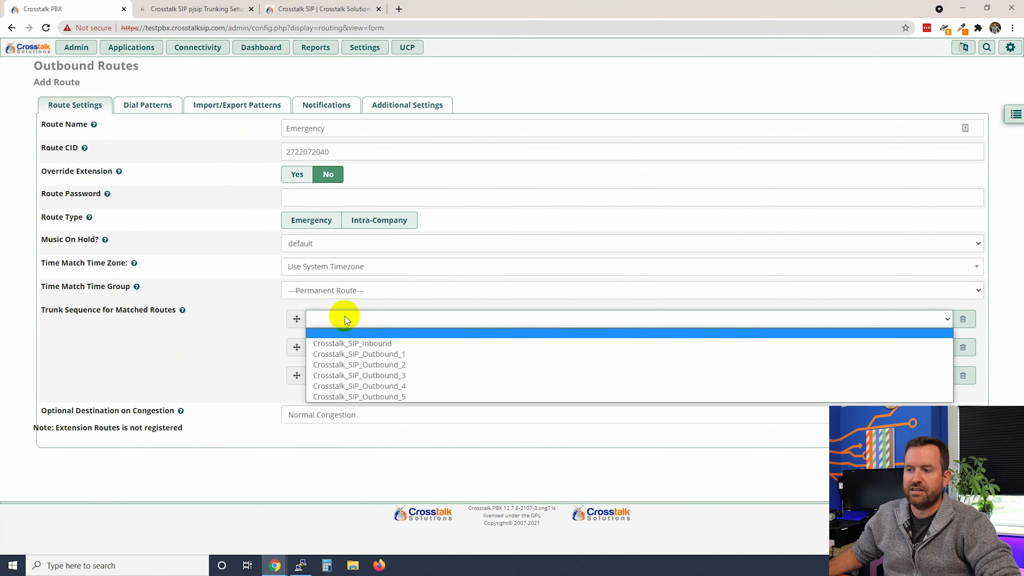
click(356, 354)
click(349, 347)
click(356, 392)
click(355, 375)
click(354, 431)
click(350, 404)
click(350, 470)
click(352, 432)
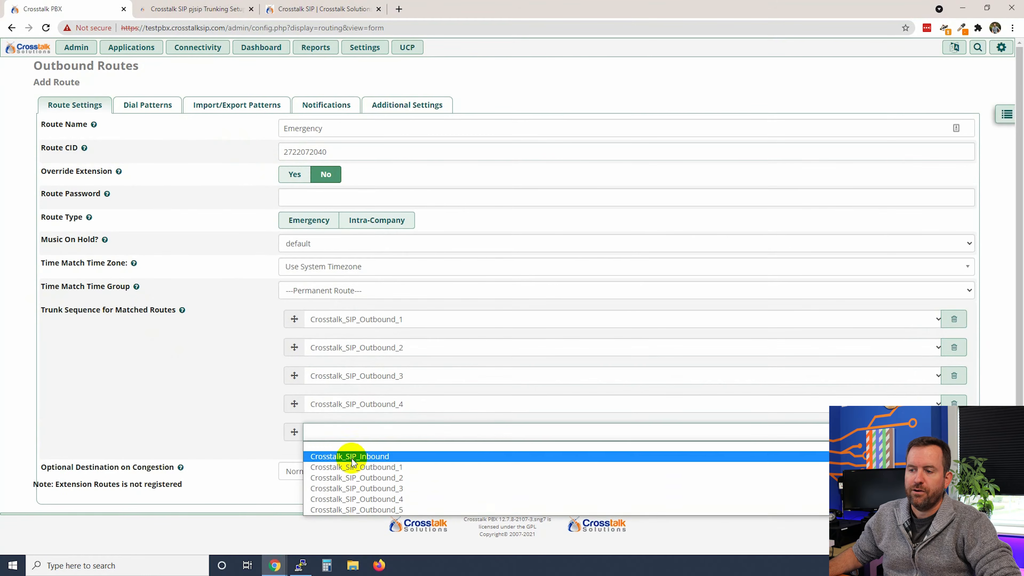
click(359, 508)
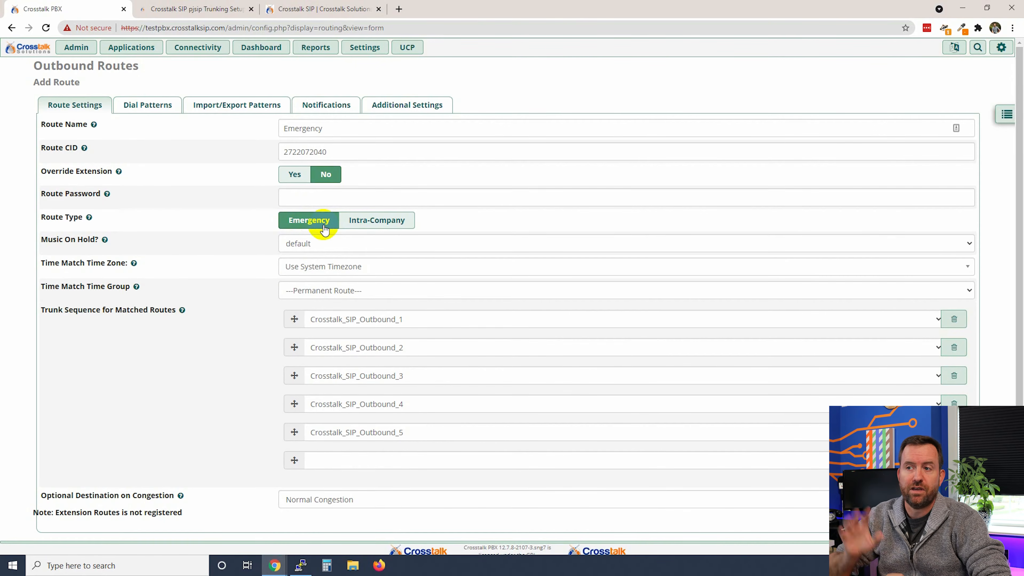
click(334, 153)
drag(334, 153, 293, 151)
Switch the Emergency route form to its Dial Patterns tab, showing one empty pattern row
click(348, 150)
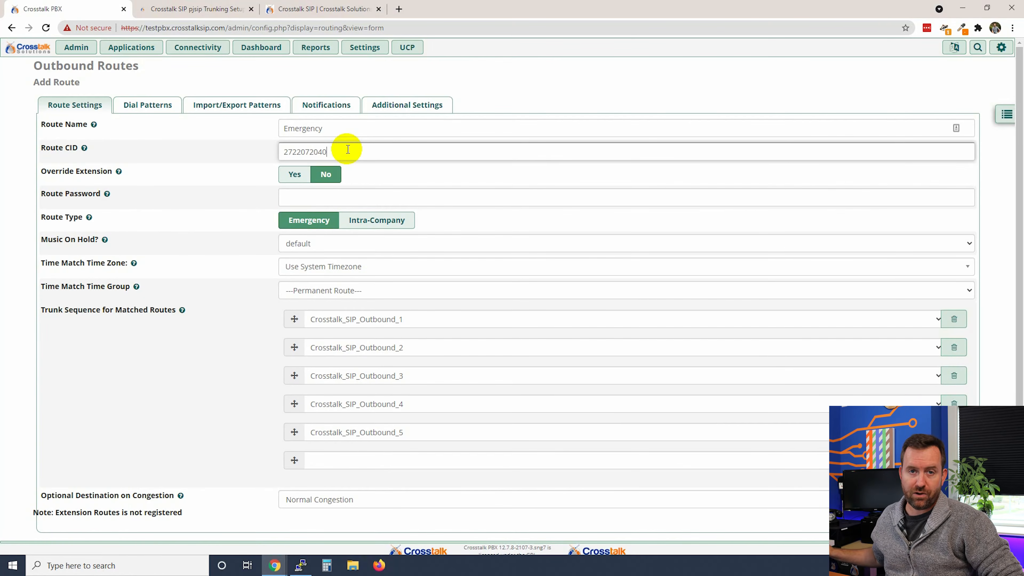
click(147, 105)
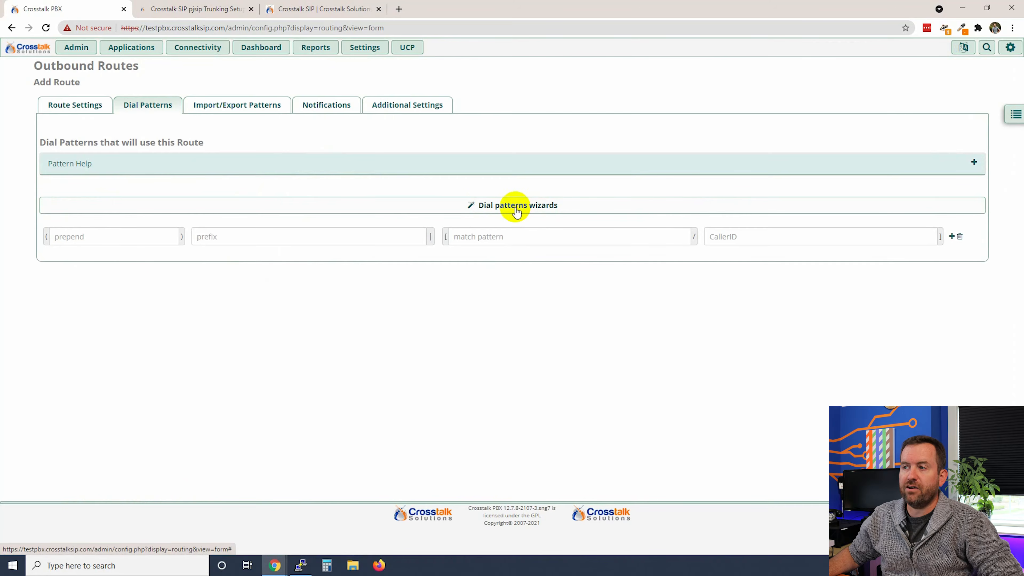
Generate only US emergency patterns: 911, 933, and 911 prefixed by 1, 9, 91
click(510, 204)
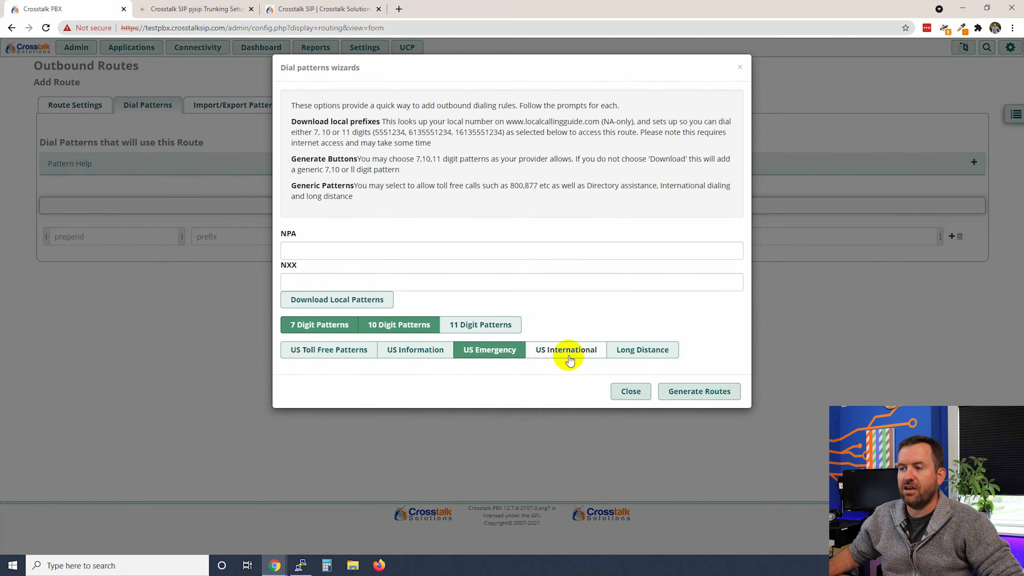
click(403, 326)
click(346, 325)
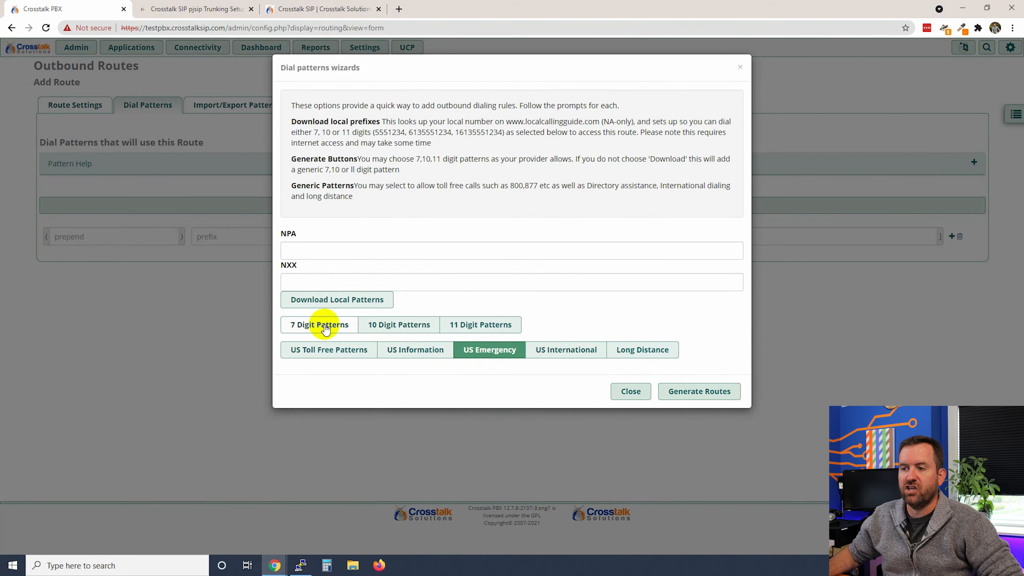
click(691, 397)
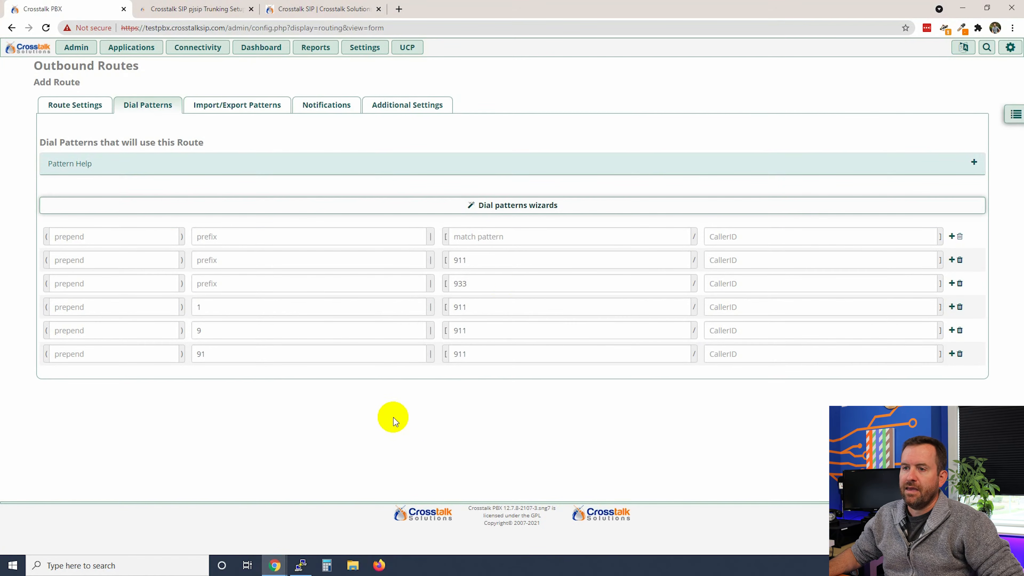
drag(473, 260, 423, 283)
click(479, 284)
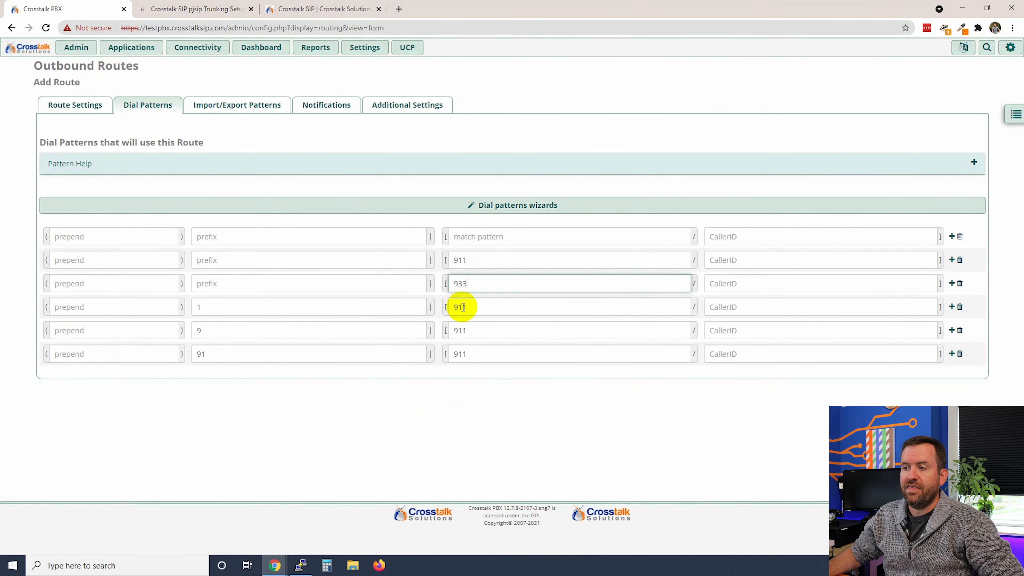
drag(219, 307, 156, 306)
drag(469, 307, 437, 306)
click(485, 302)
drag(226, 331, 171, 331)
click(236, 332)
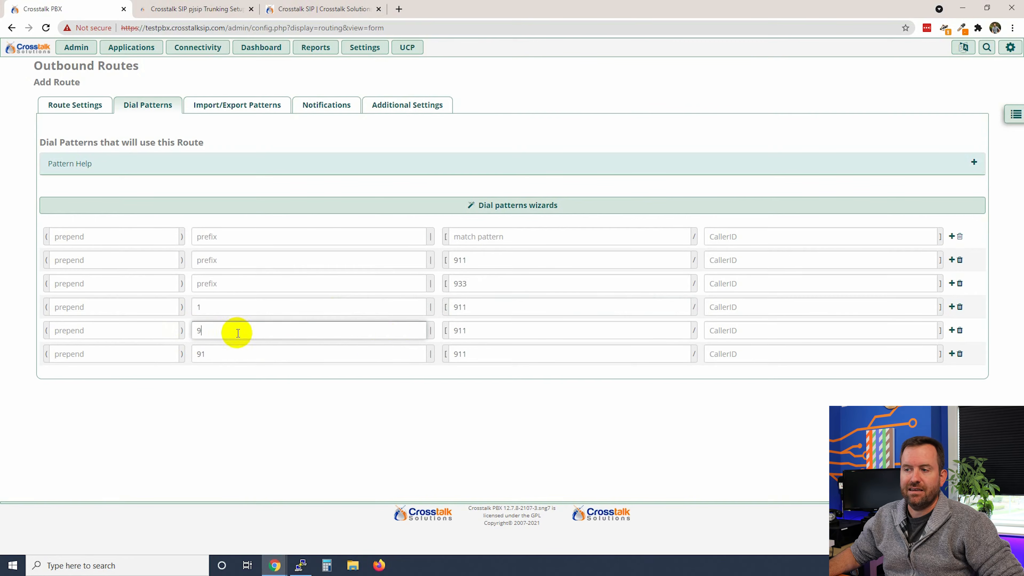
click(510, 323)
drag(242, 355, 167, 353)
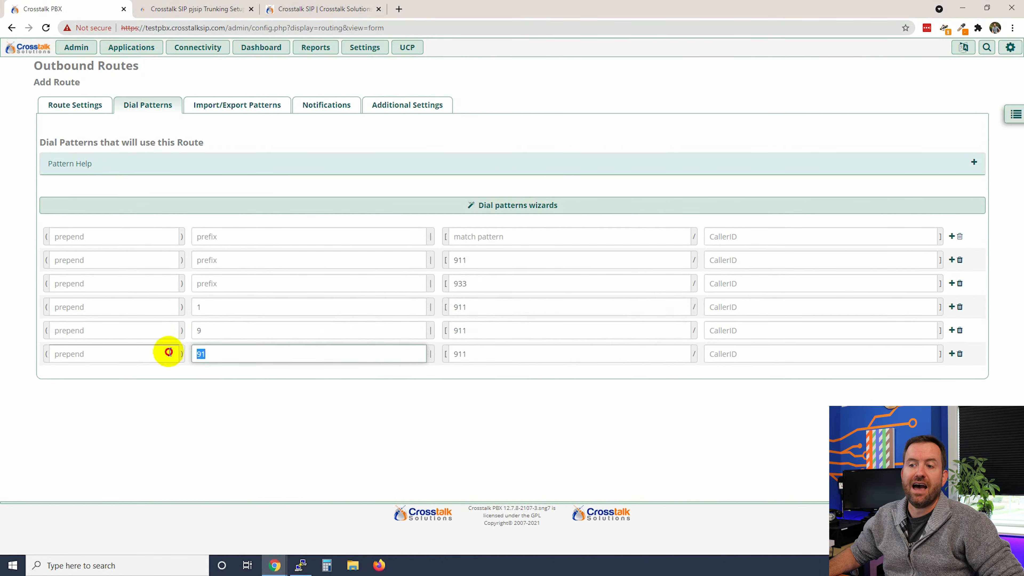
click(477, 357)
click(470, 411)
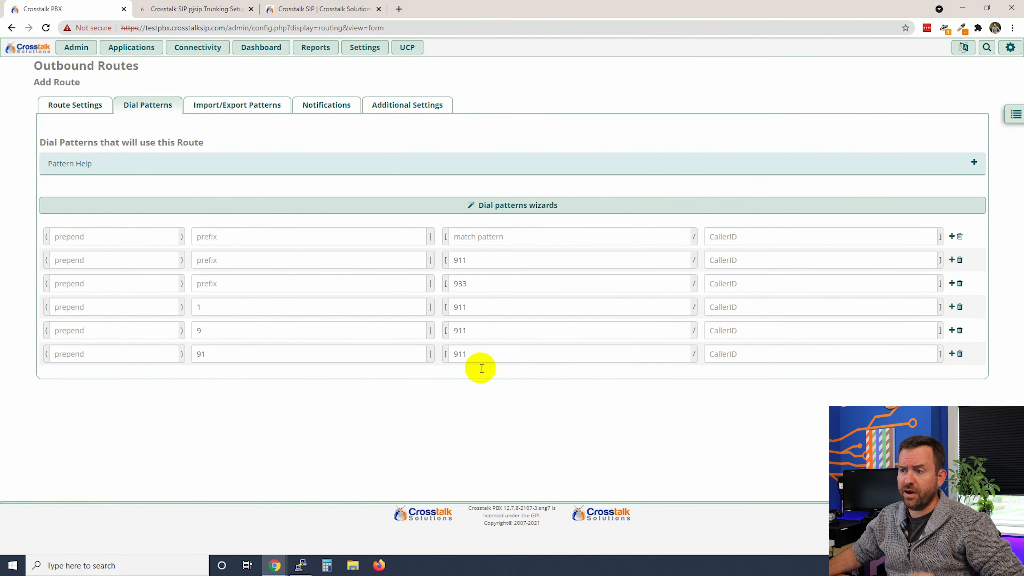
Enter 988 as the match pattern in the empty first row
click(472, 237)
text(988)
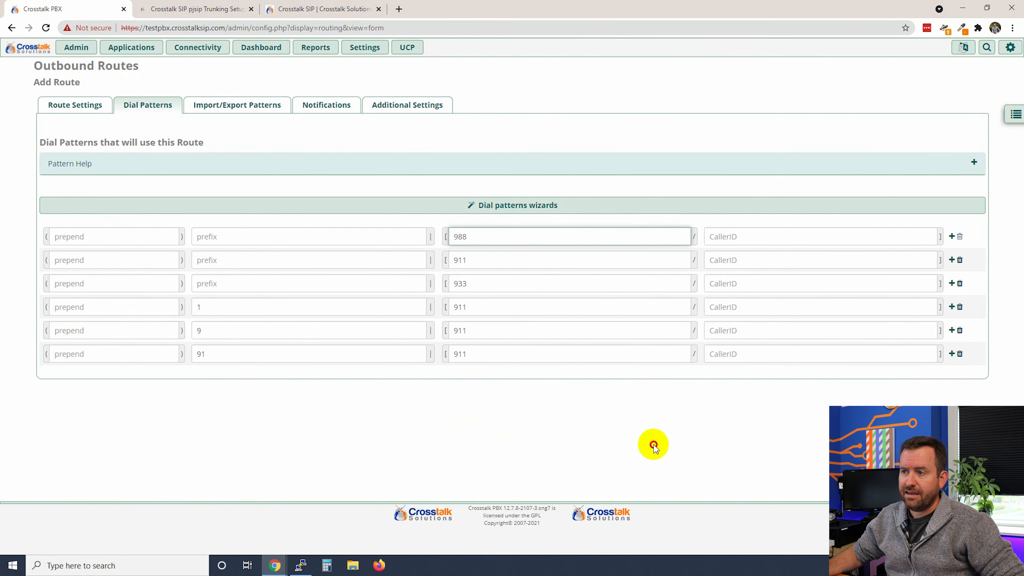
click(522, 430)
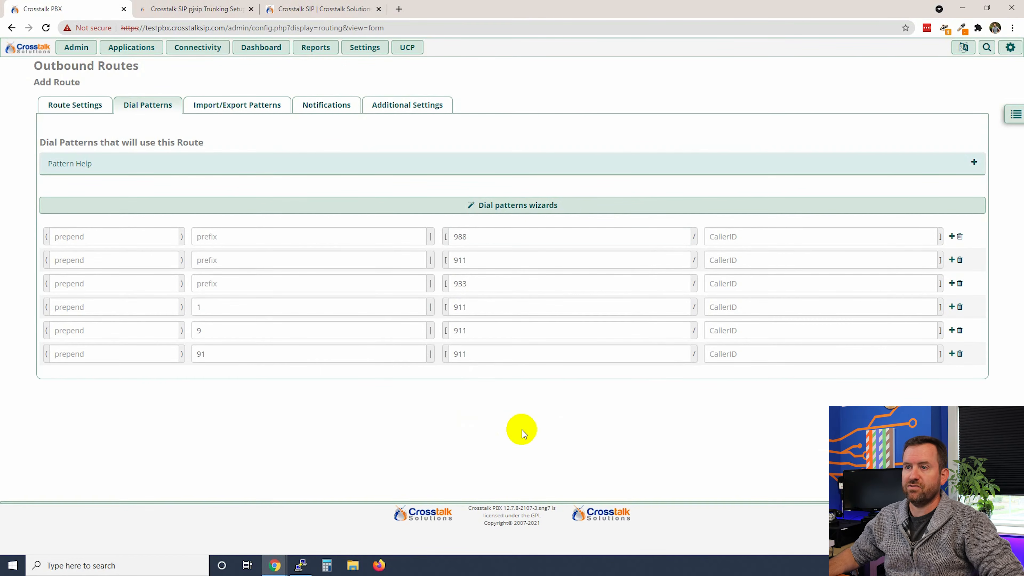
Set Call Recording to Force in Additional Settings and submit the Emergency route
click(393, 107)
click(299, 128)
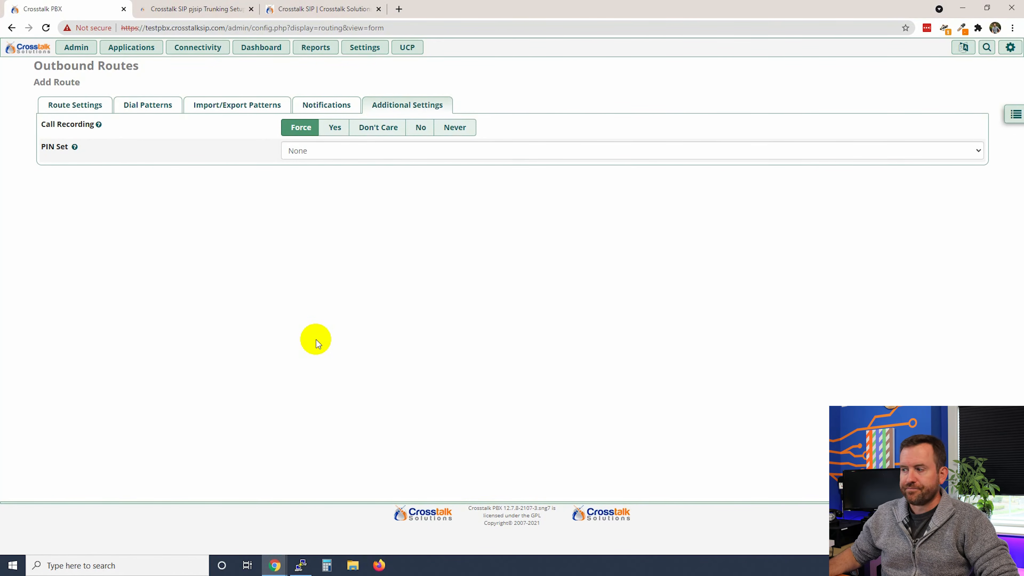
click(957, 542)
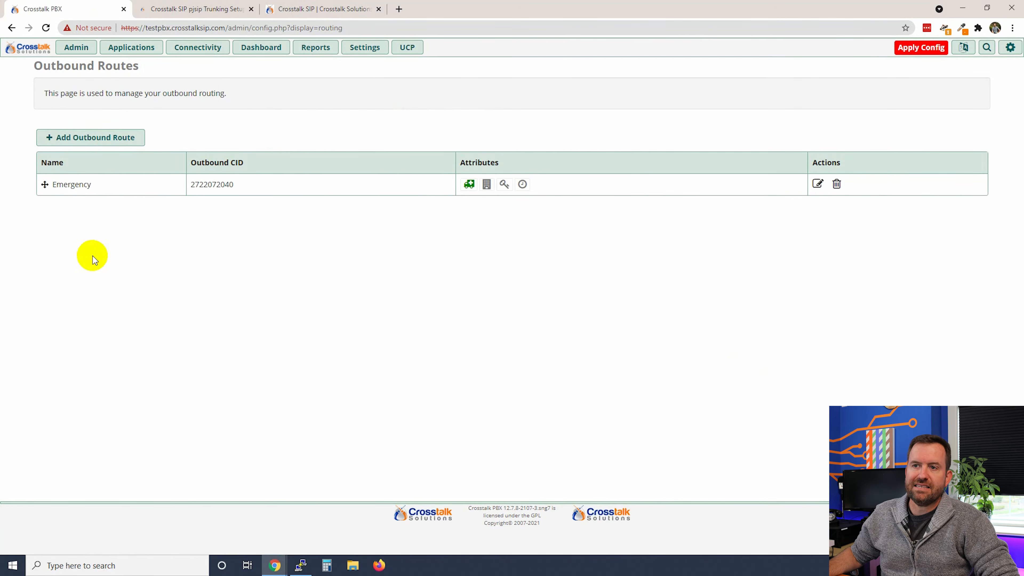
Start a new outbound route named 'Default' with the company outbound caller ID
click(83, 138)
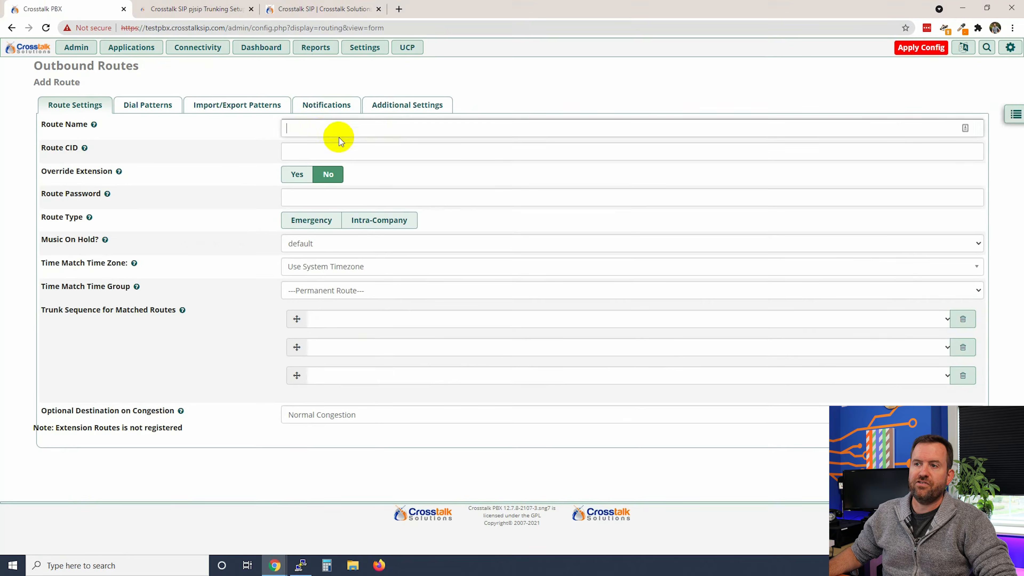
click(320, 129)
text(Default)
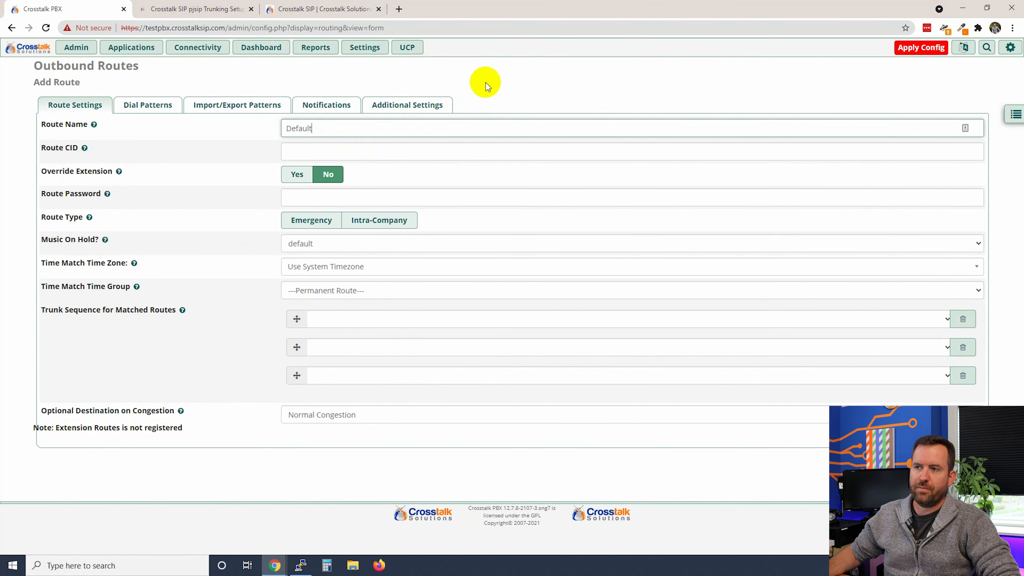
click(381, 154)
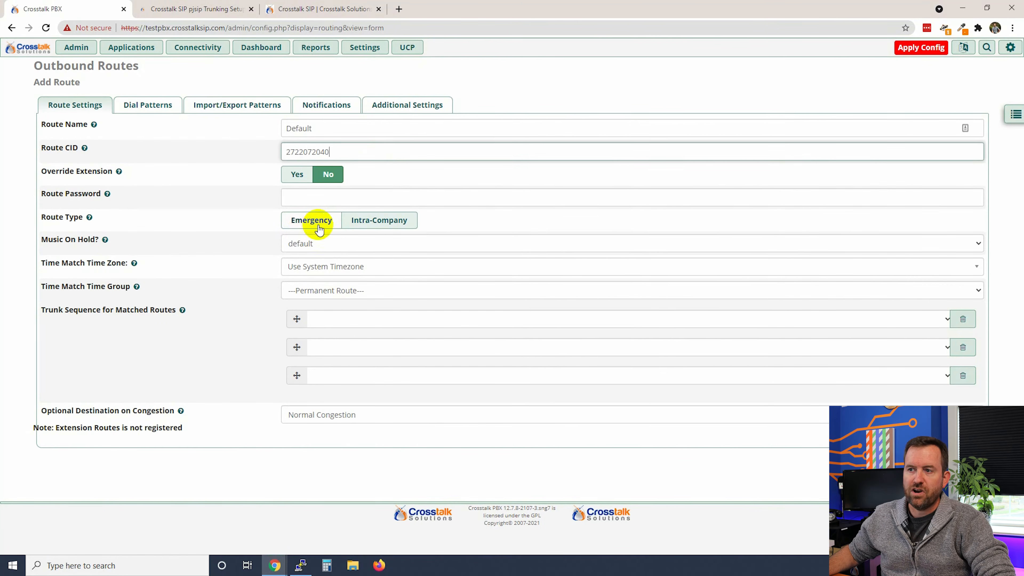
Set the trunk sequence to Crosstalk_SIP_Outbound_1 through Crosstalk_SIP_Outbound_5 in order
click(351, 328)
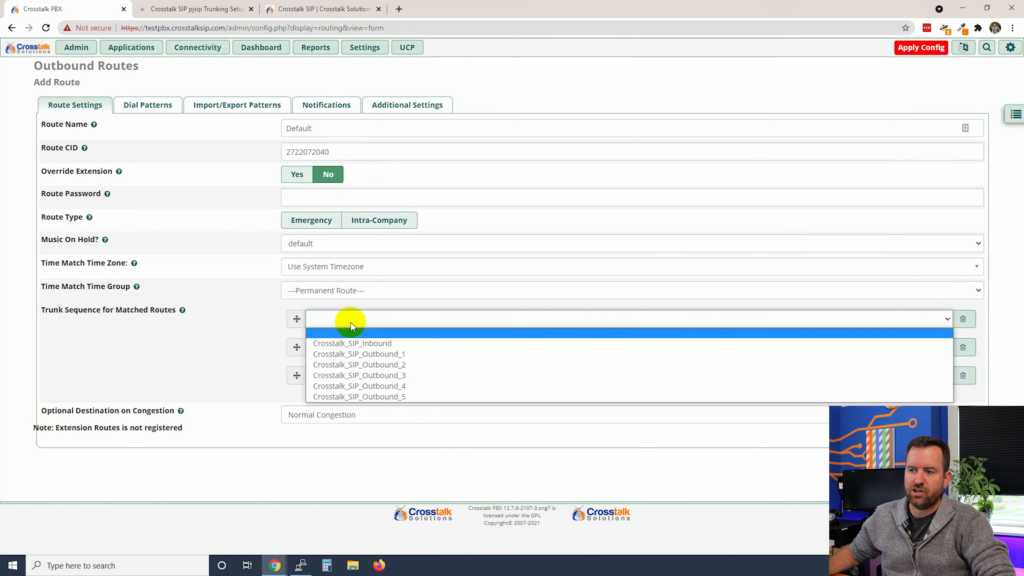
click(357, 352)
click(357, 349)
click(363, 394)
click(359, 376)
click(365, 426)
click(365, 403)
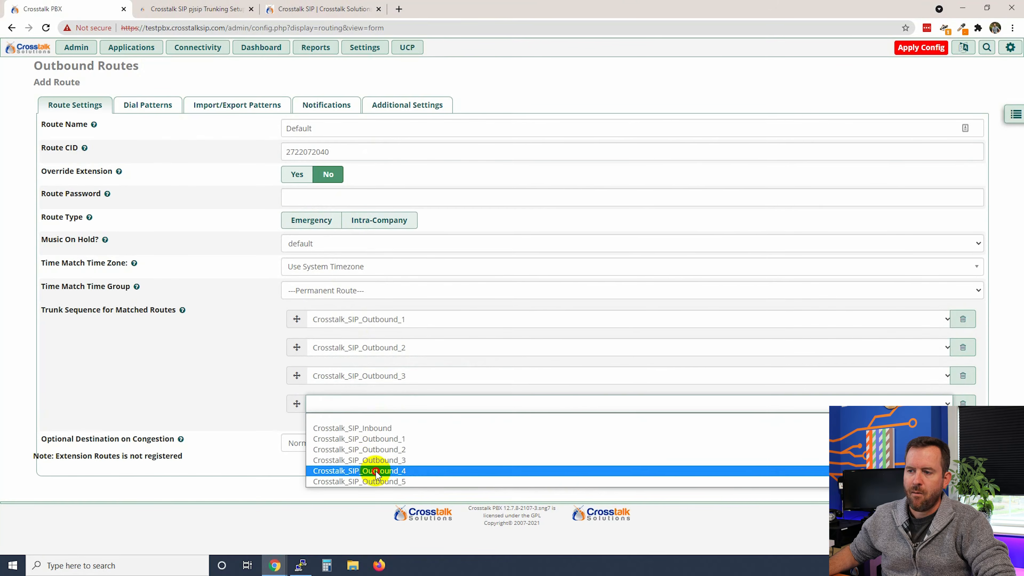
click(372, 471)
click(362, 434)
click(365, 509)
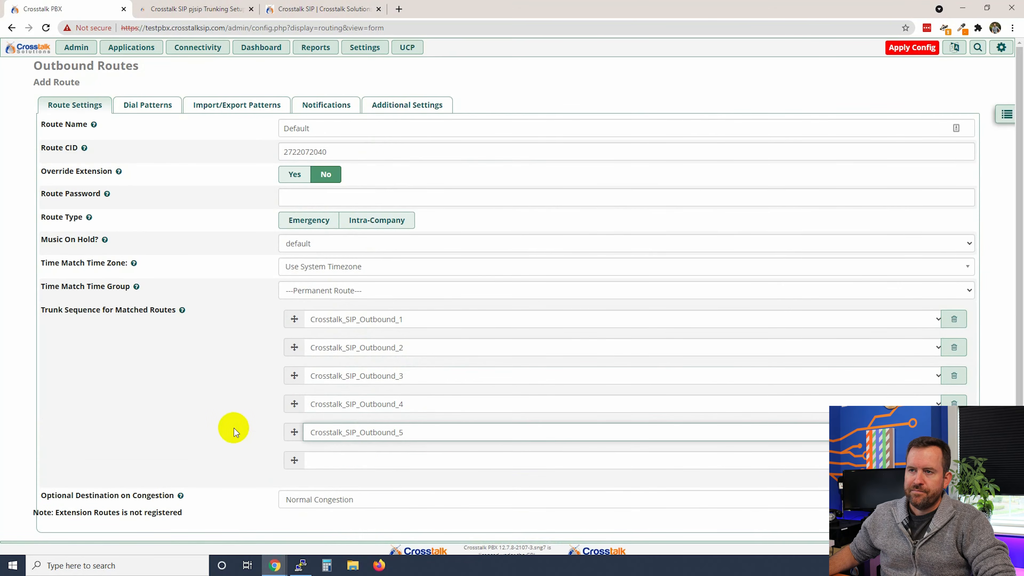
click(134, 107)
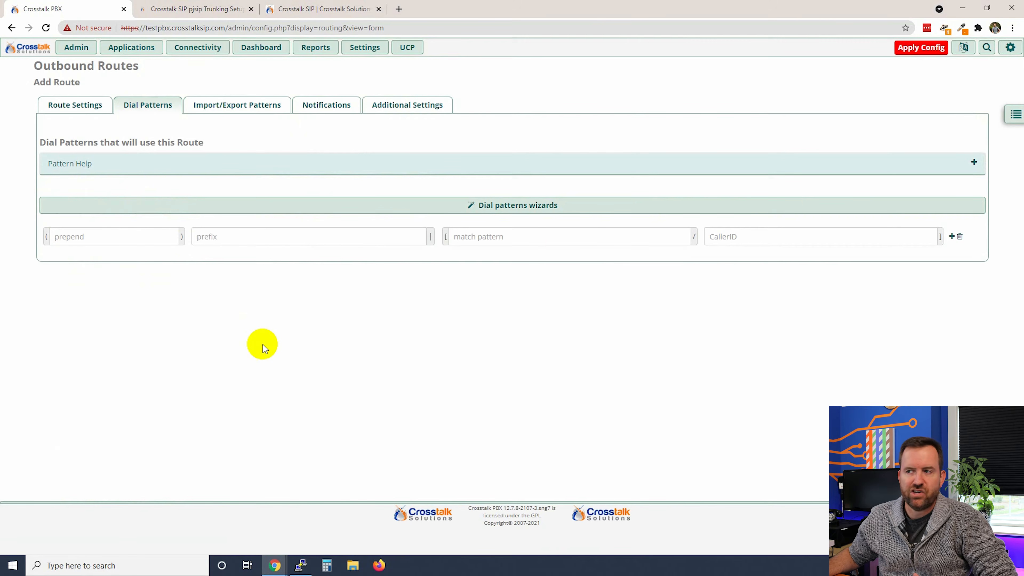
Generate the Default route's patterns with the wizard, excluding US Emergency and adding Long Distance
click(509, 205)
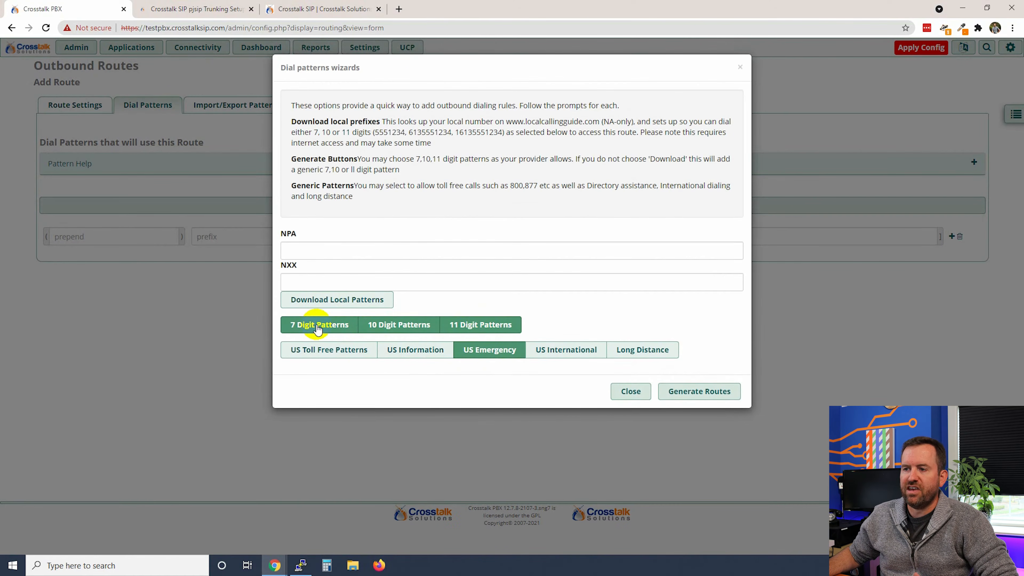
click(488, 354)
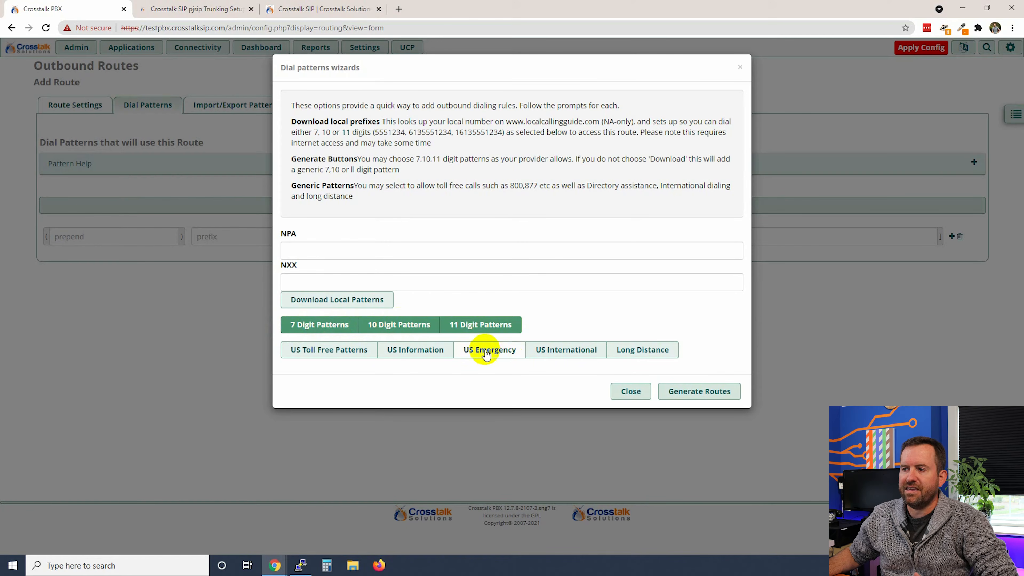
click(645, 356)
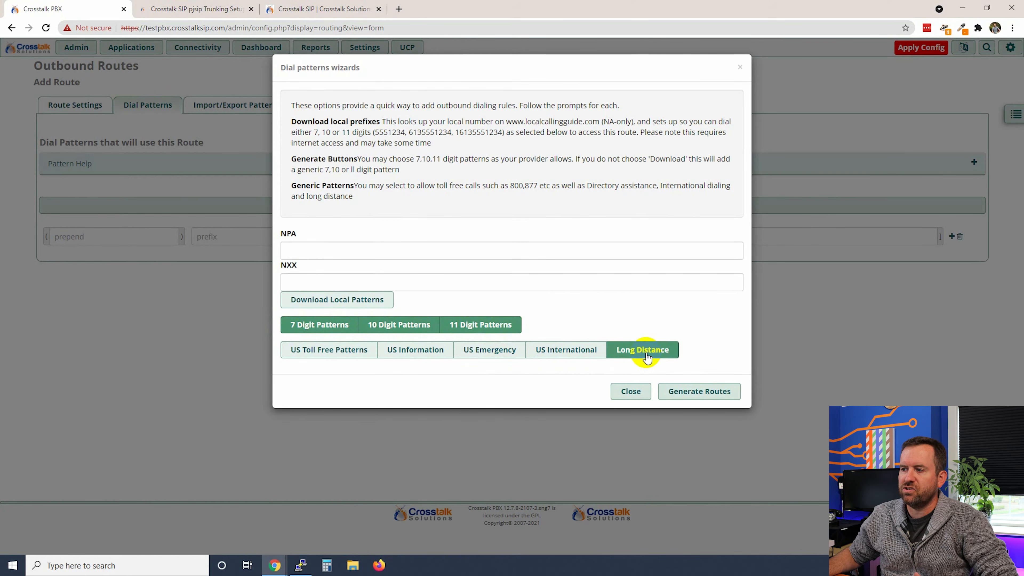
click(697, 393)
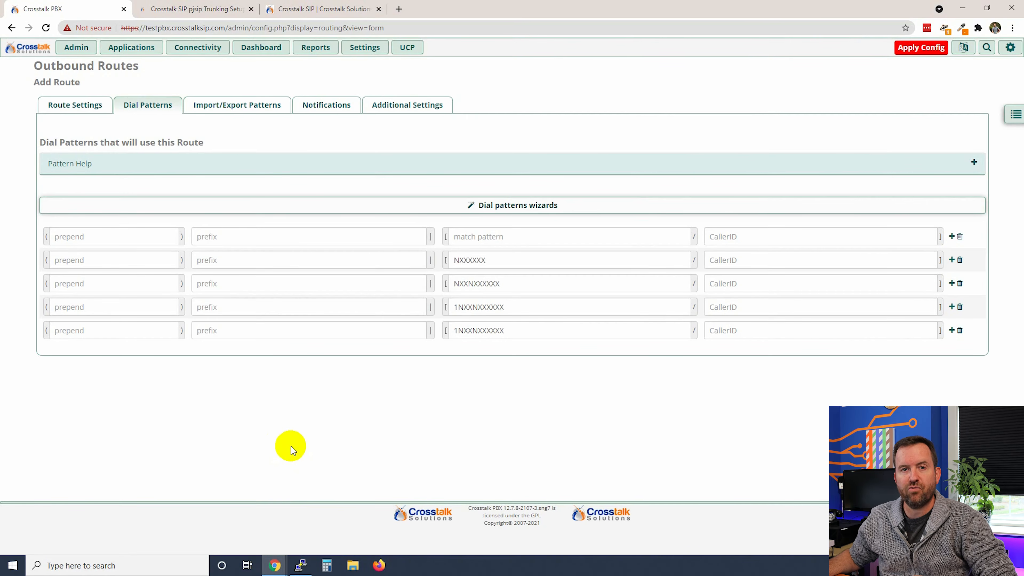
Prepend 1272 to the NXXXXXX pattern and 1 to the NXXNXXXXXX pattern
drag(487, 260, 441, 258)
click(497, 263)
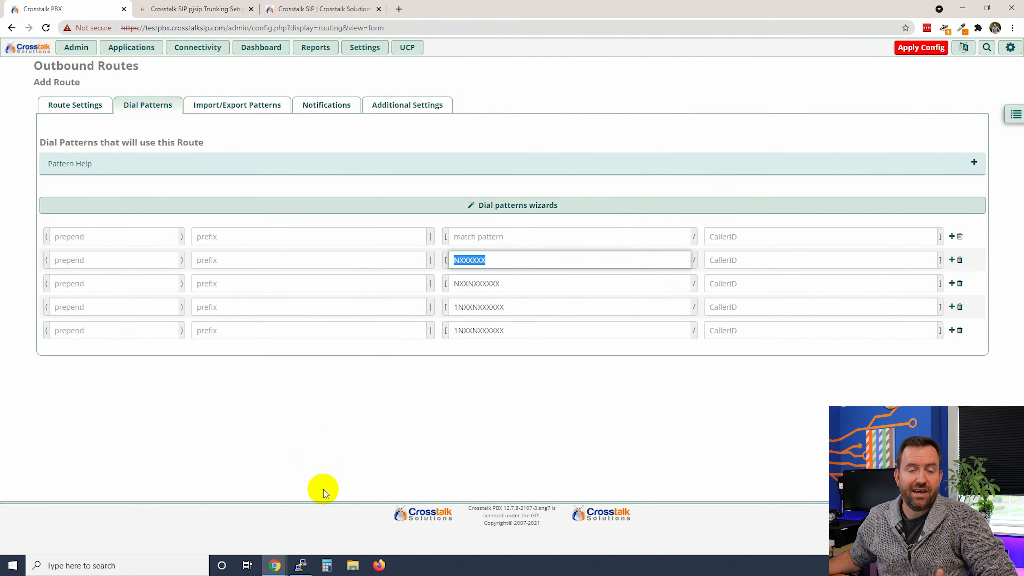
click(72, 261)
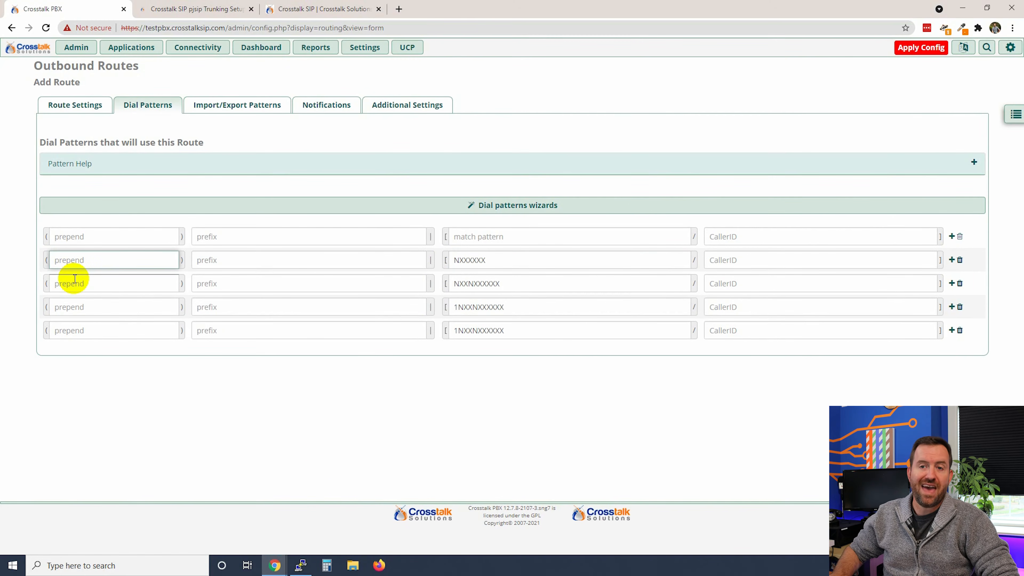
text(1272)
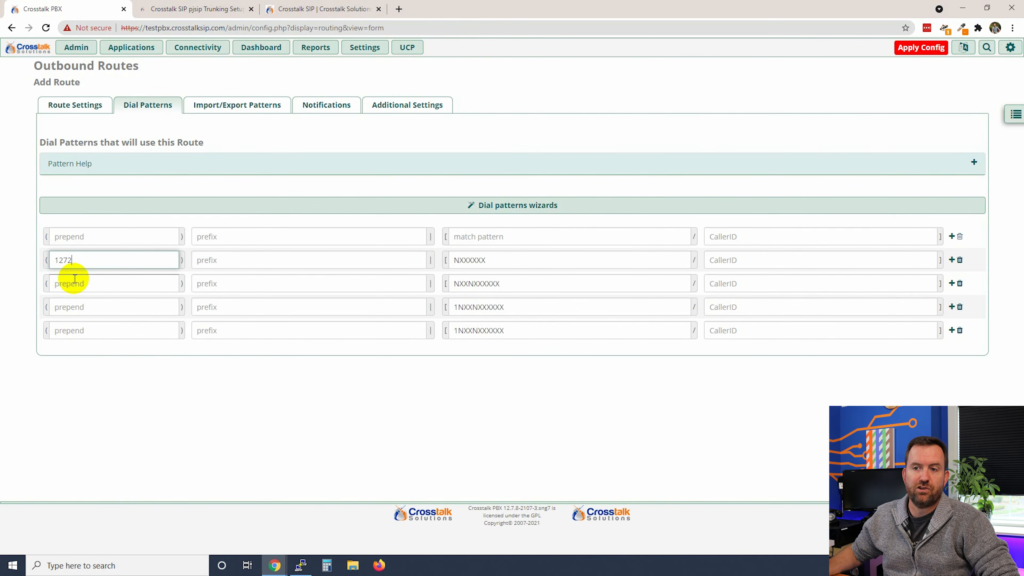
click(157, 431)
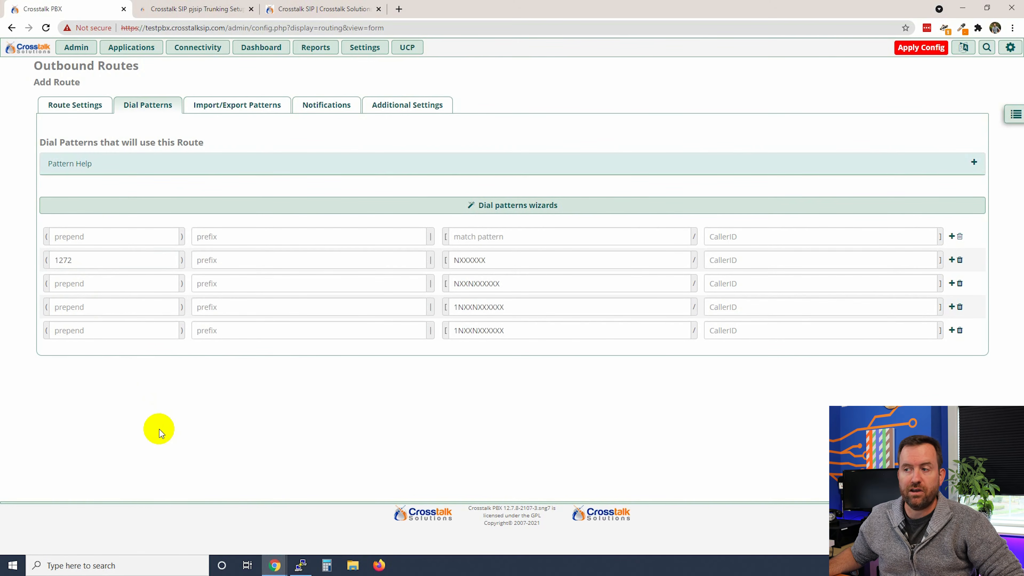
drag(495, 260, 452, 263)
click(486, 265)
click(100, 288)
drag(507, 288, 439, 280)
click(515, 284)
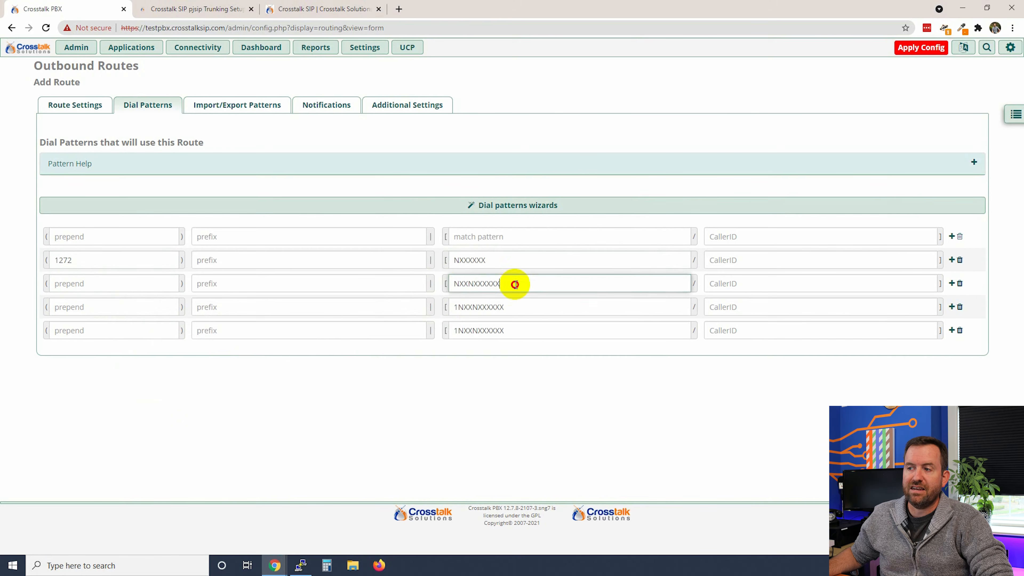
click(63, 290)
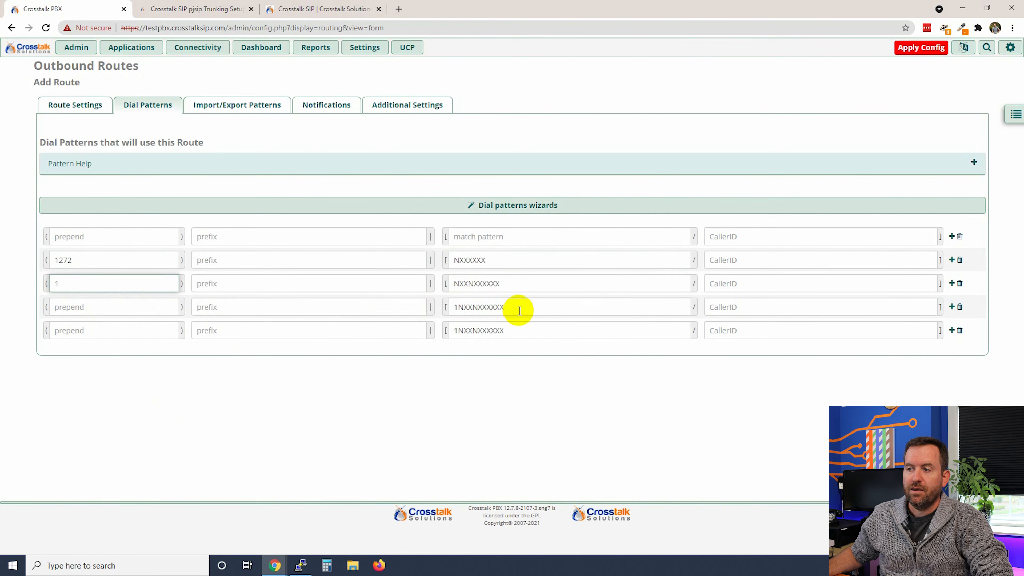
Change the second 1NXXNXXXXXX pattern to +1NXXNXXXXXX and apply the configuration
mouse_move(520, 311)
mouse_down()
mouse_move(432, 298)
mouse_move(525, 307)
mouse_up()
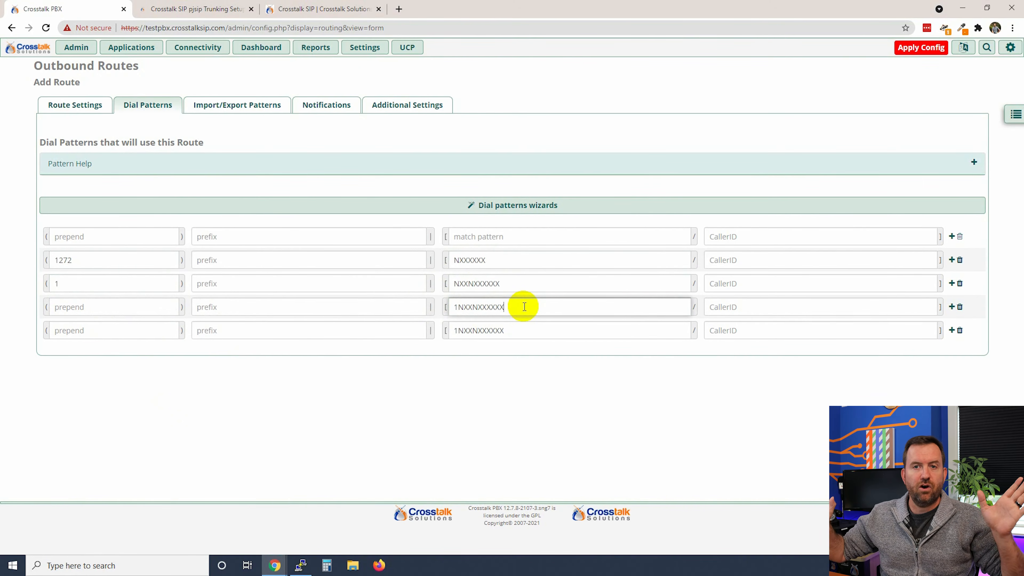
click(454, 331)
text(+)
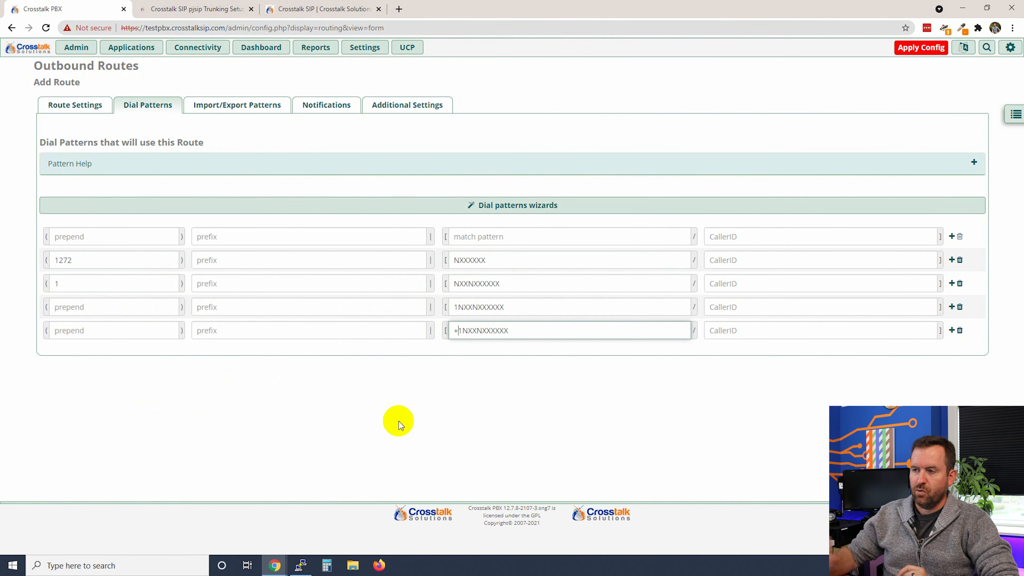
drag(508, 330, 420, 329)
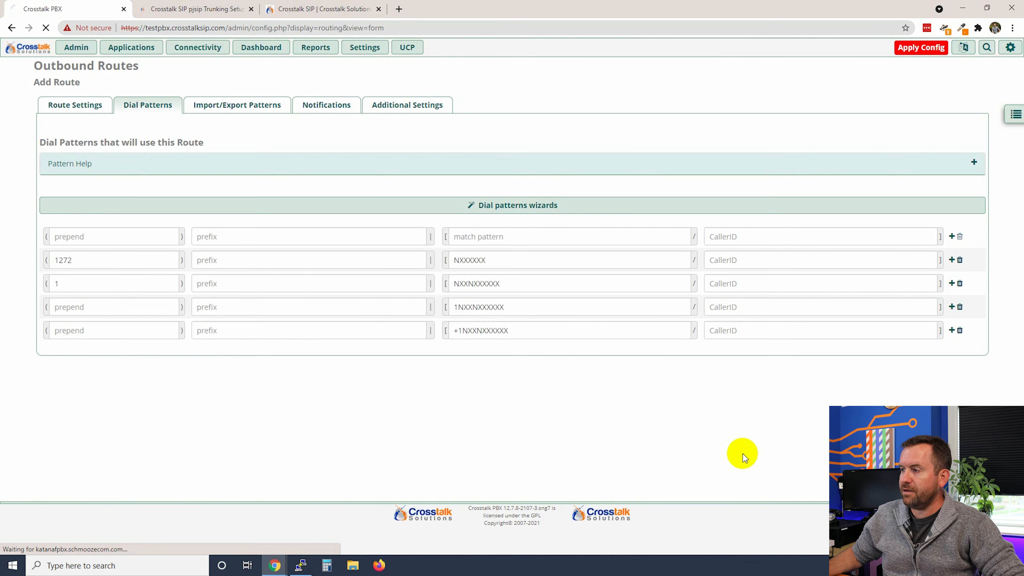
click(909, 48)
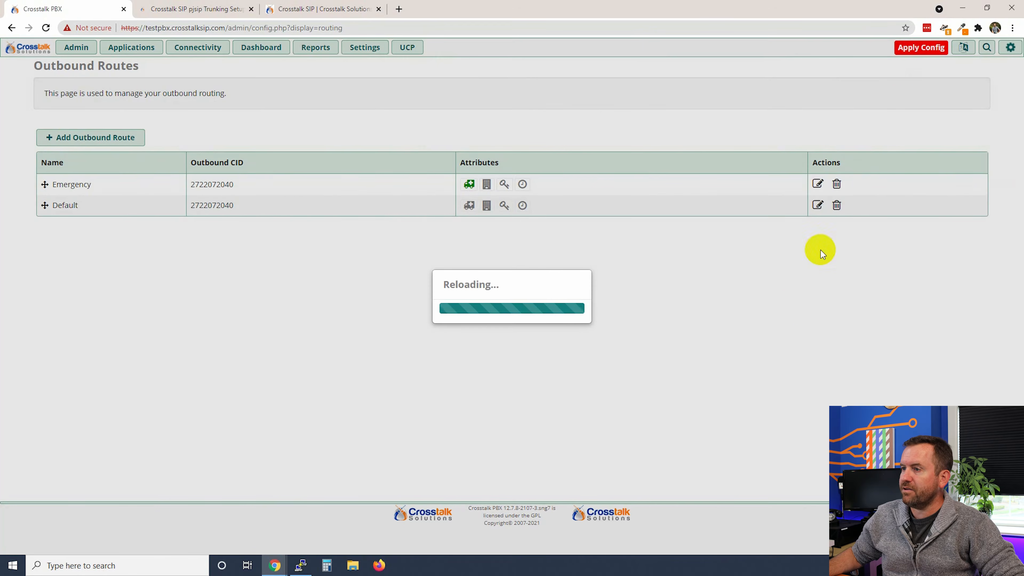